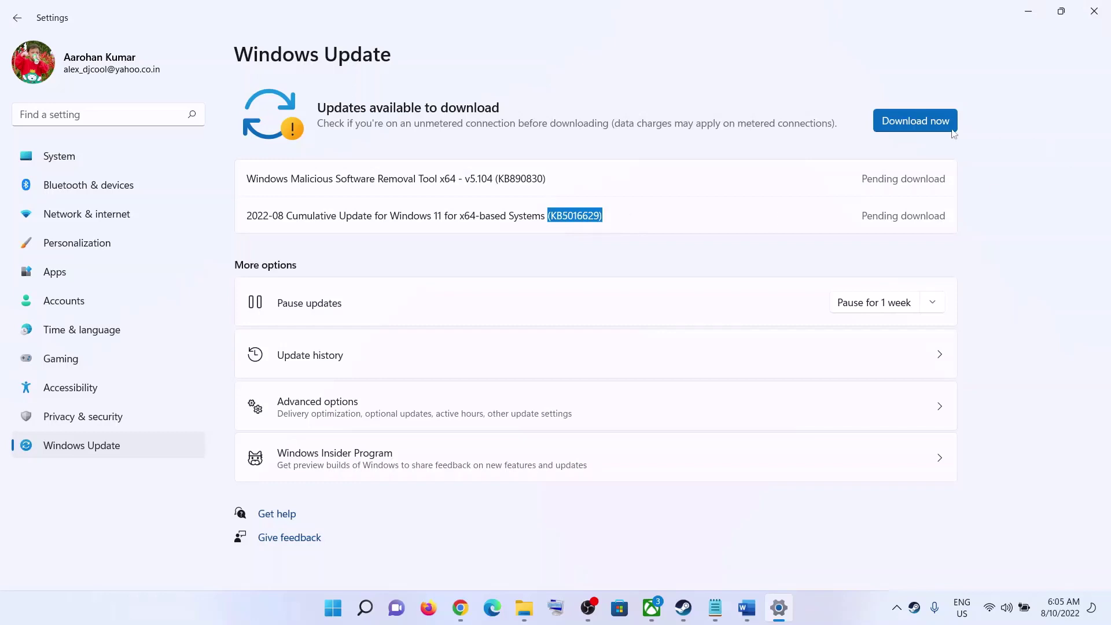
- Start downloading the pending Windows updates, and highlight the Run Update Troubleshooter heading in the Word guide
left_click(915, 121)
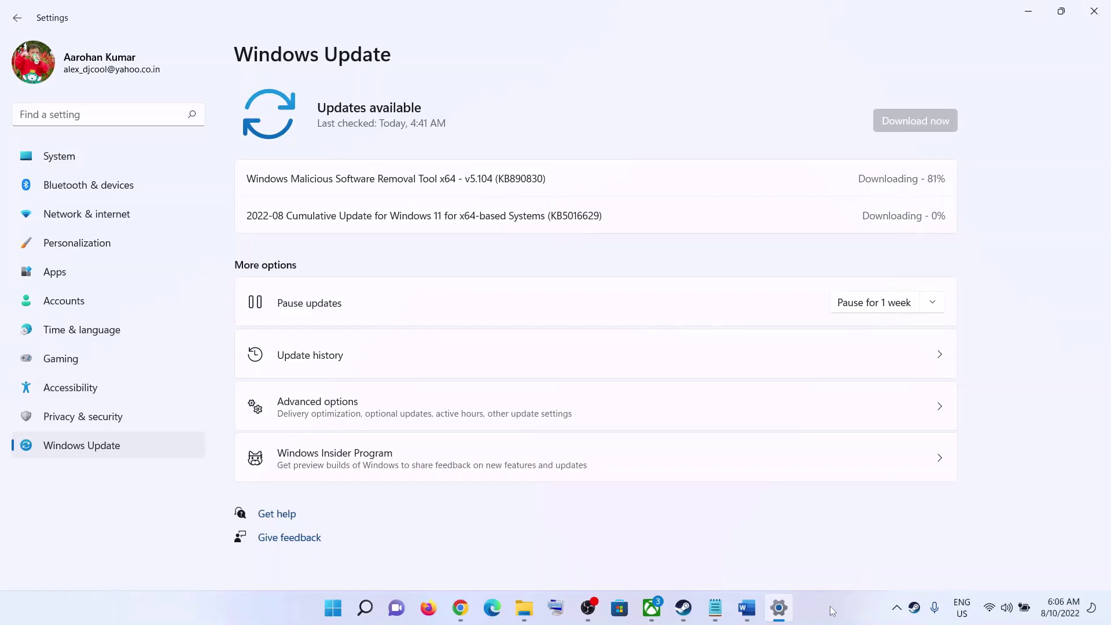
left_click(758, 617)
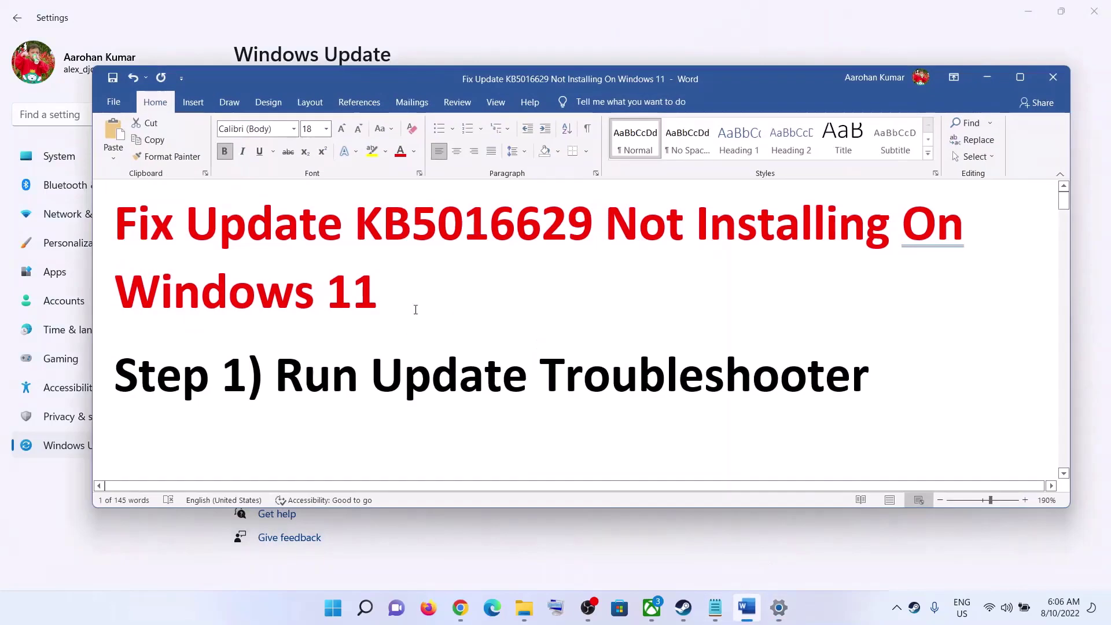
left_click_drag(278, 359, 886, 379)
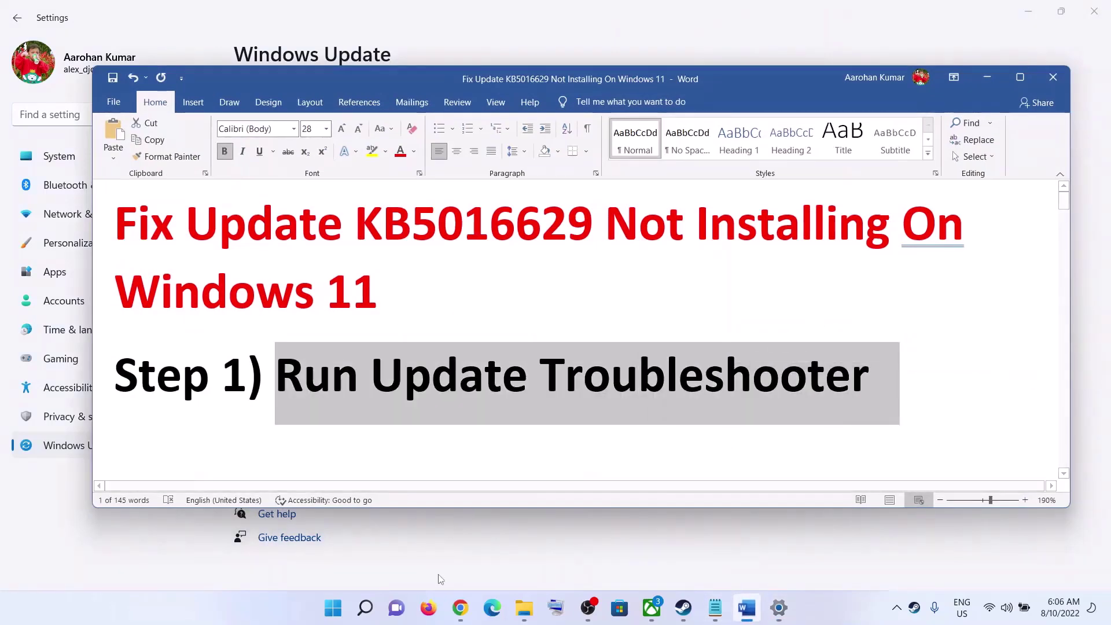
- Run the Windows Update troubleshooter from the other troubleshooters in the System settings
left_click(333, 608)
left_click(519, 247)
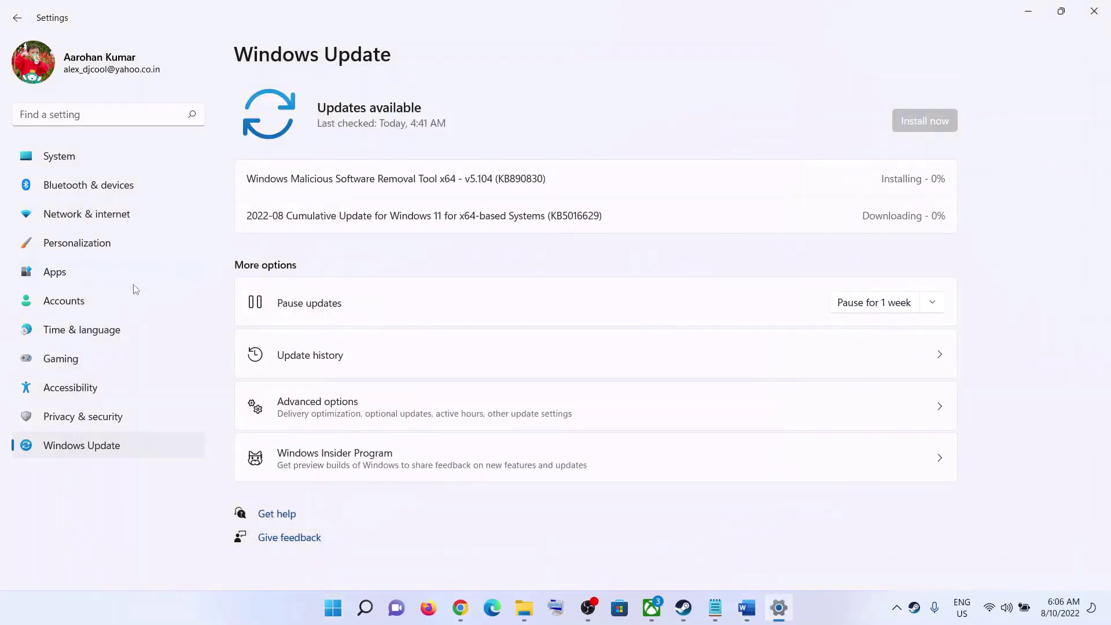
left_click(71, 164)
scroll(455, 333, "down", 6)
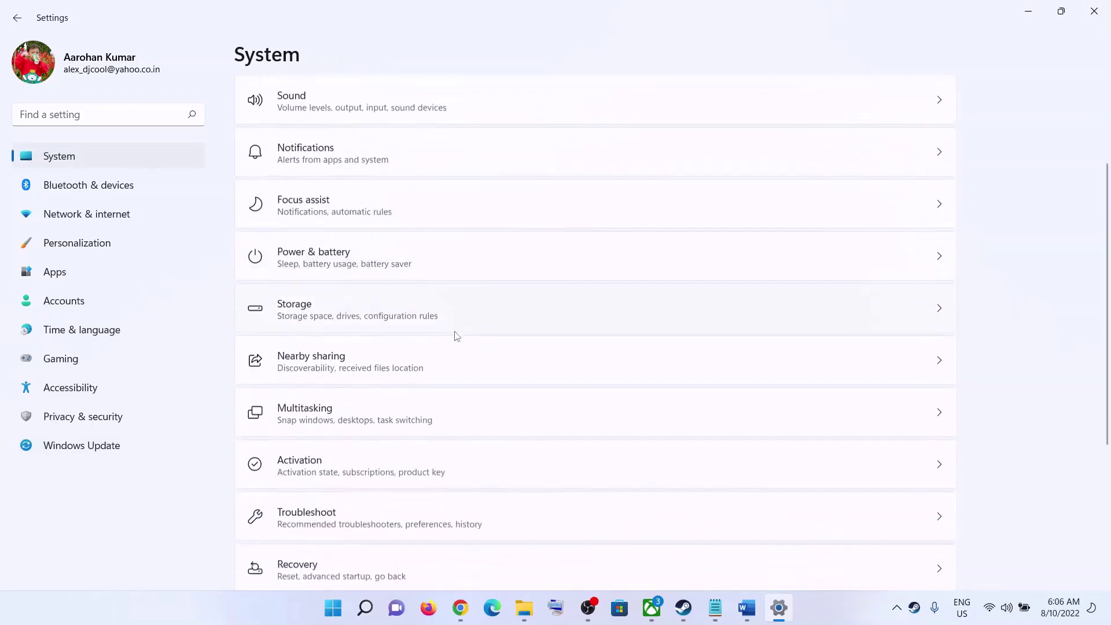
scroll(457, 336, "up", 4)
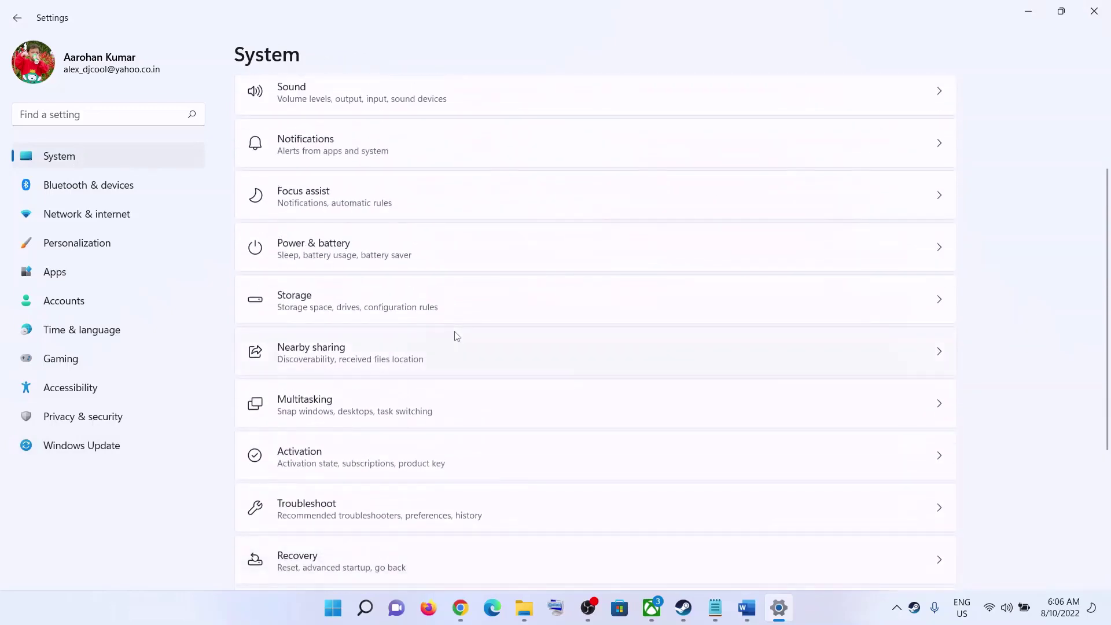
scroll(456, 335, "up", 2)
scroll(455, 335, "down", 6)
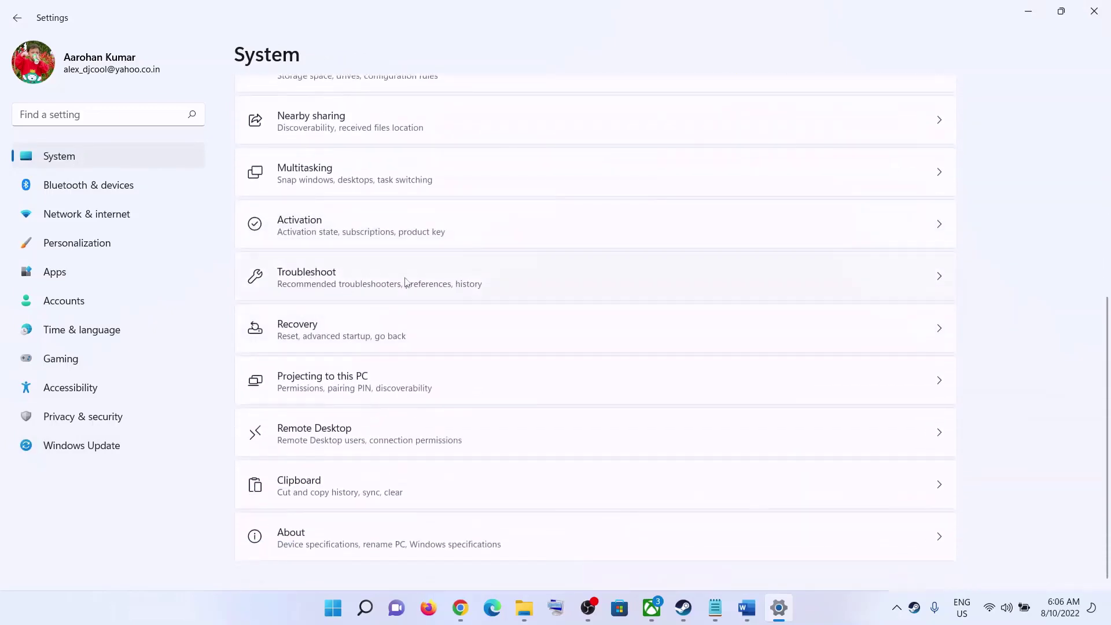
left_click(394, 281)
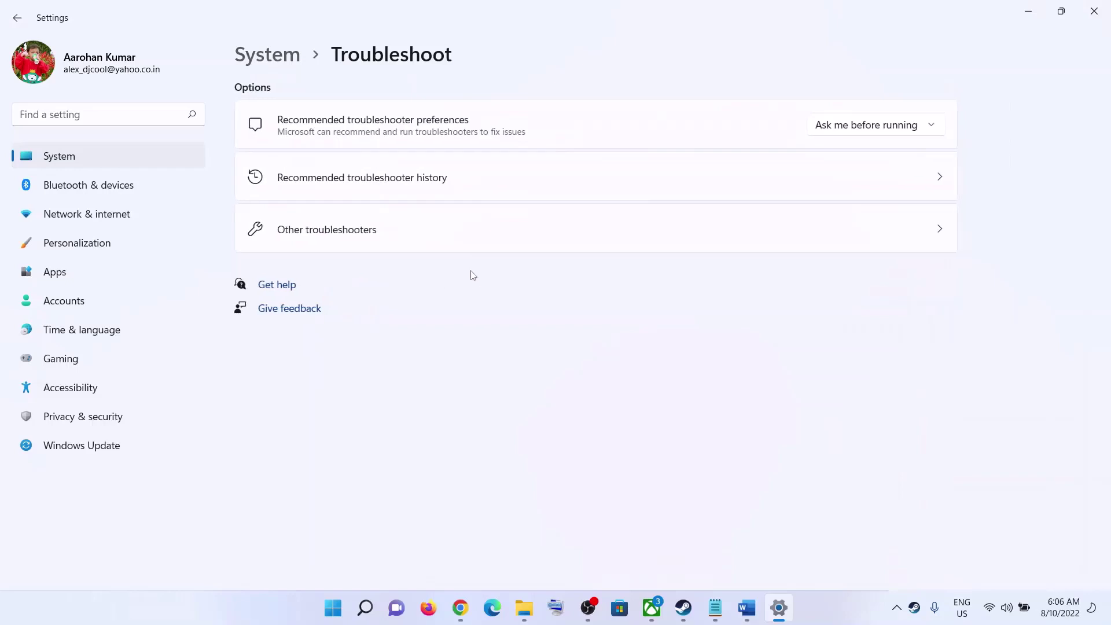
left_click(357, 237)
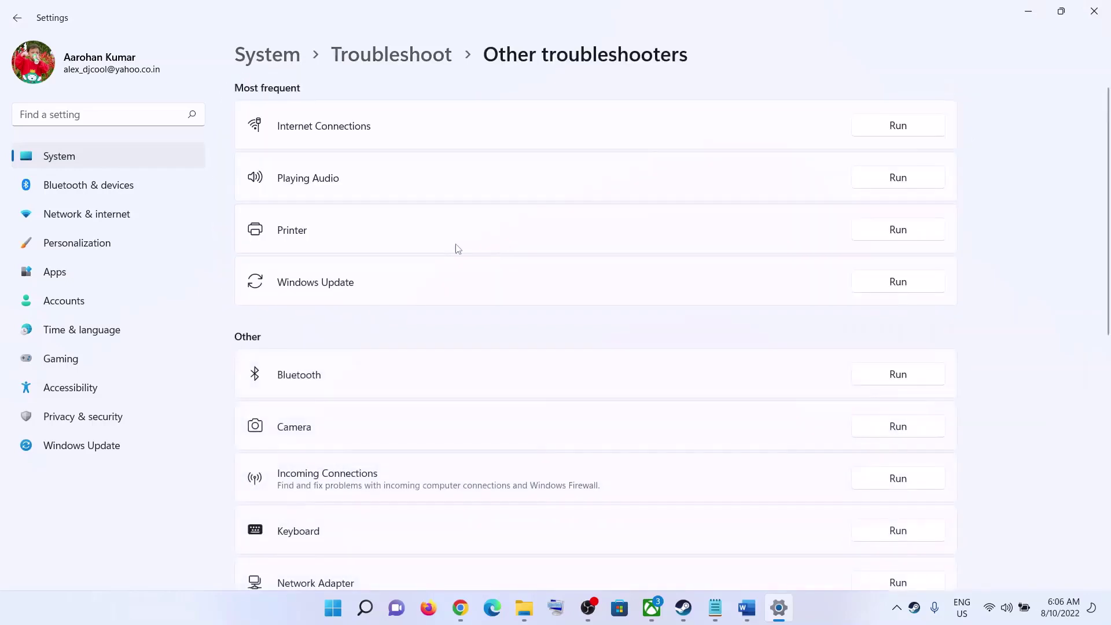
left_click(905, 287)
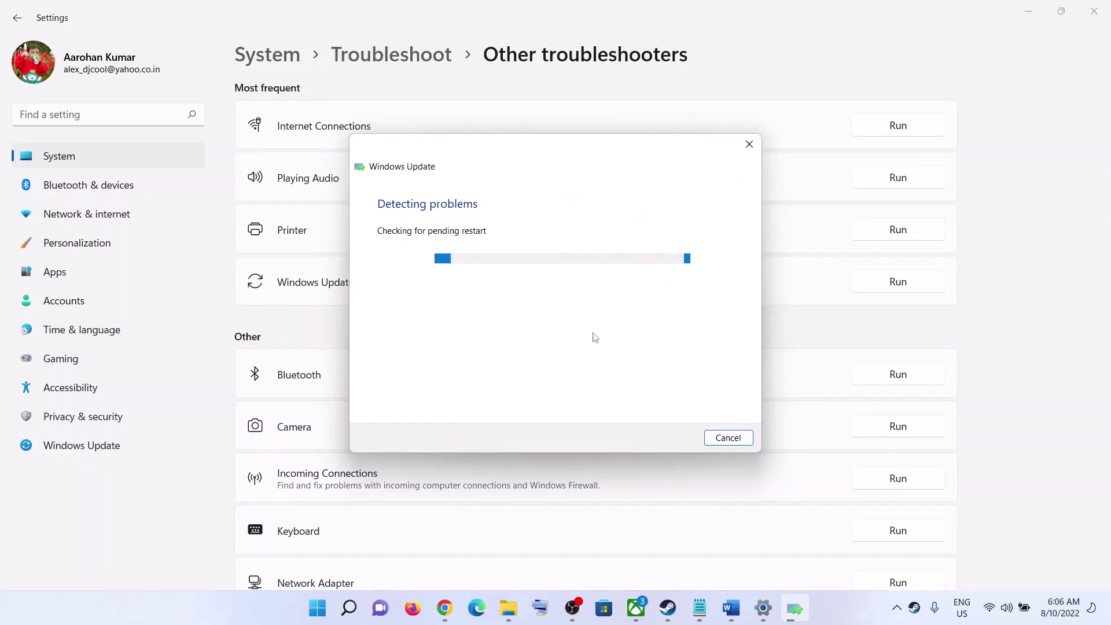
left_click(1000, 317)
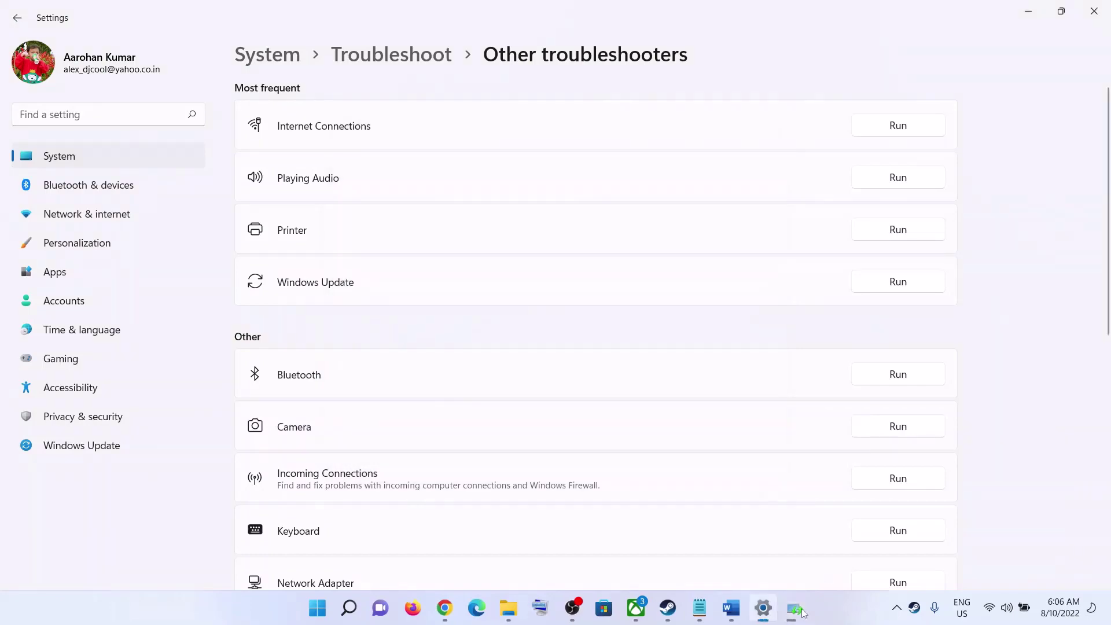
- Switch to the Word guide and highlight the Step 2 heading about restarting Windows Update and the Background intelligent transfer service
left_click(731, 607)
scroll(353, 382, "down", 8)
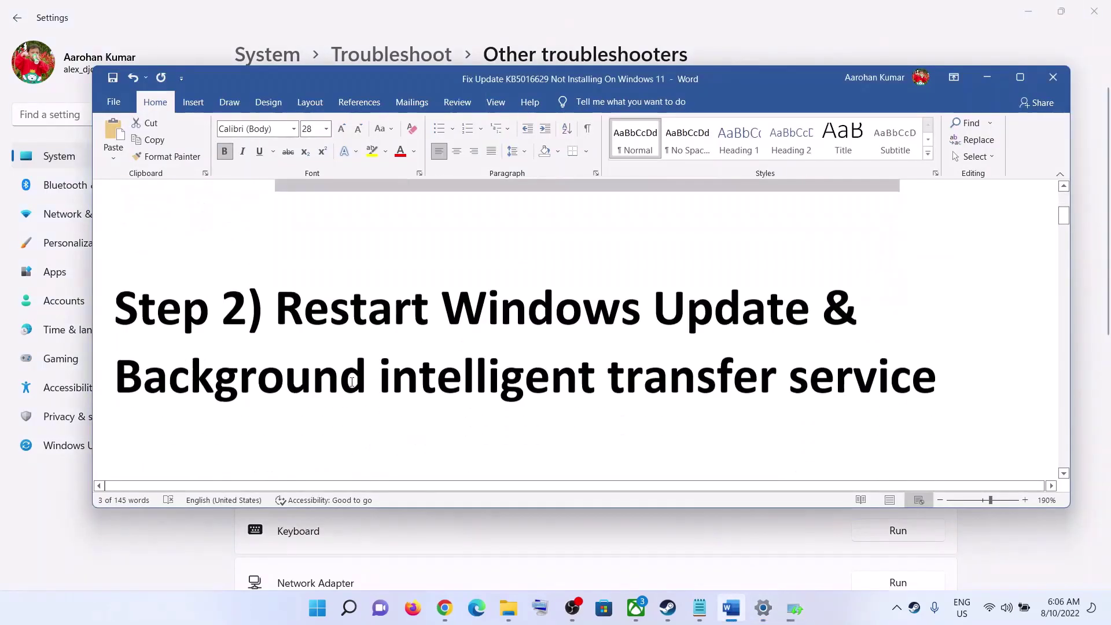
left_click_drag(350, 281, 912, 347)
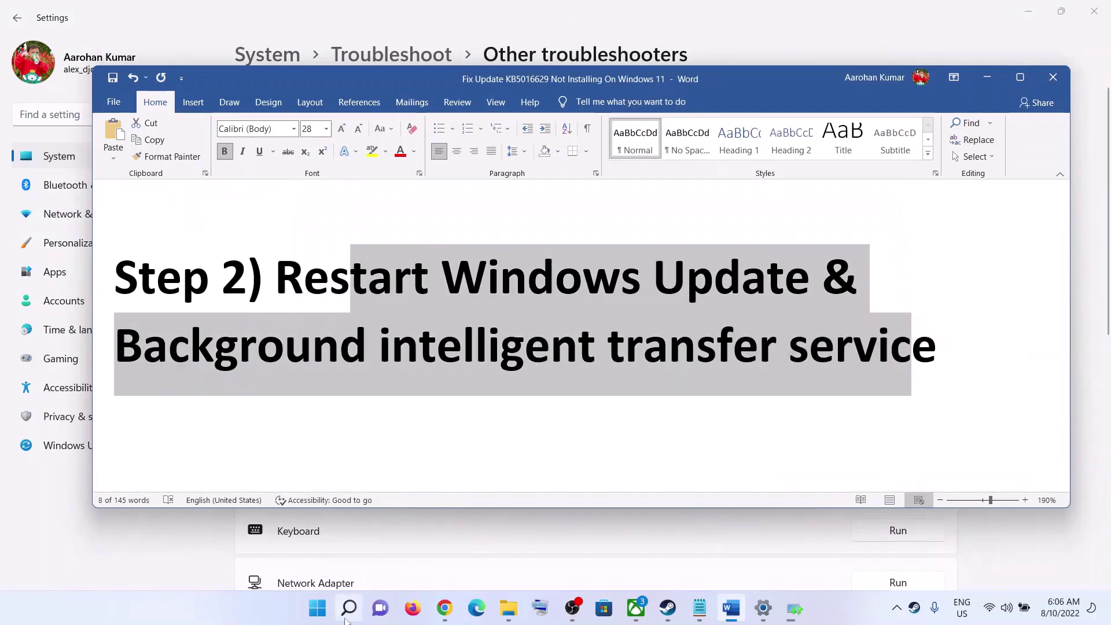
- Search Windows for "services" and open the Services app
left_click(327, 615)
type("serv")
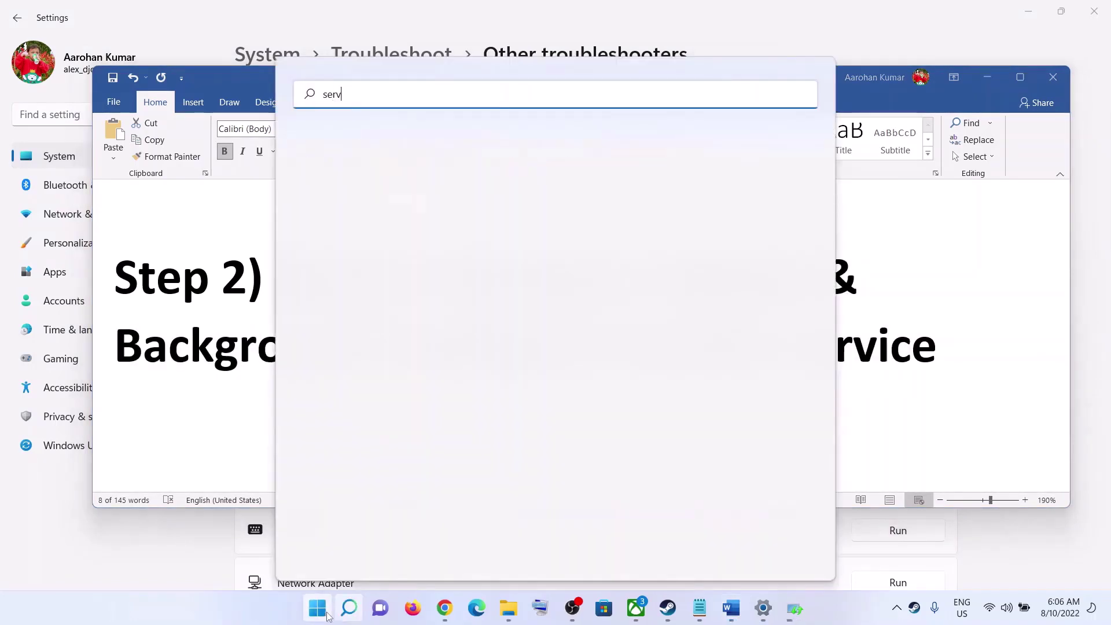
type("ices")
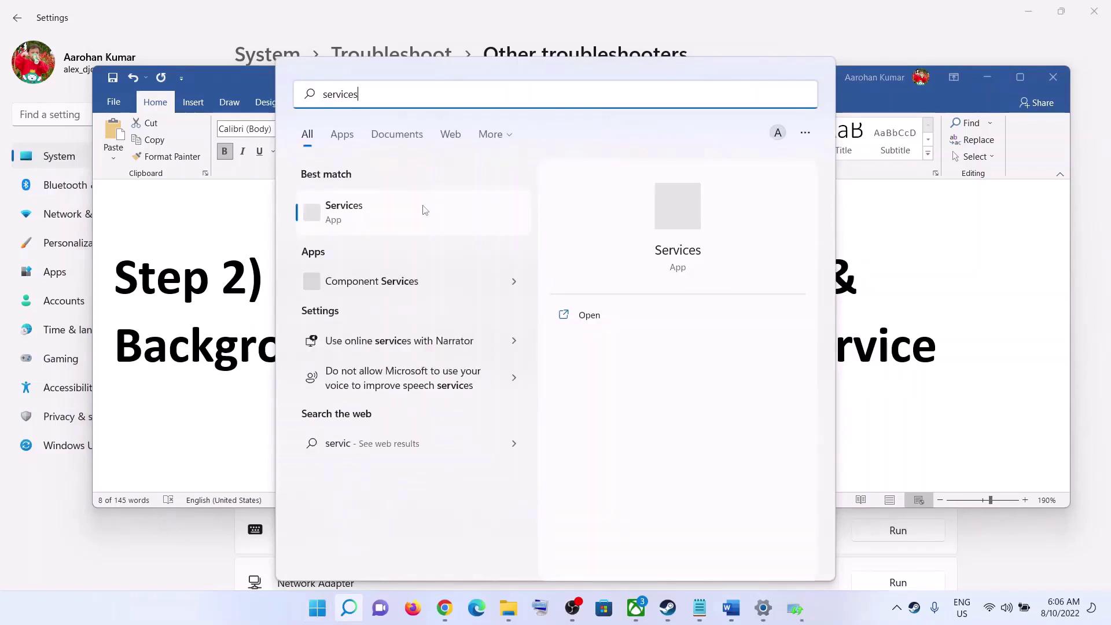
left_click(408, 220)
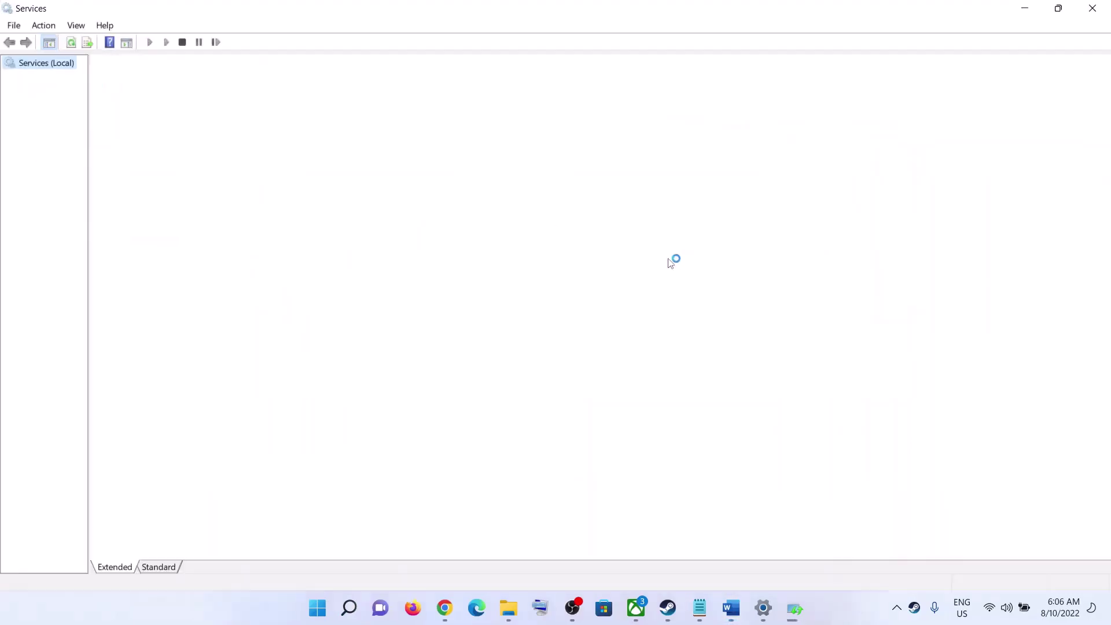
- Set the Windows Update service's startup type to Automatic and restart the service
left_click(361, 334)
key("w")
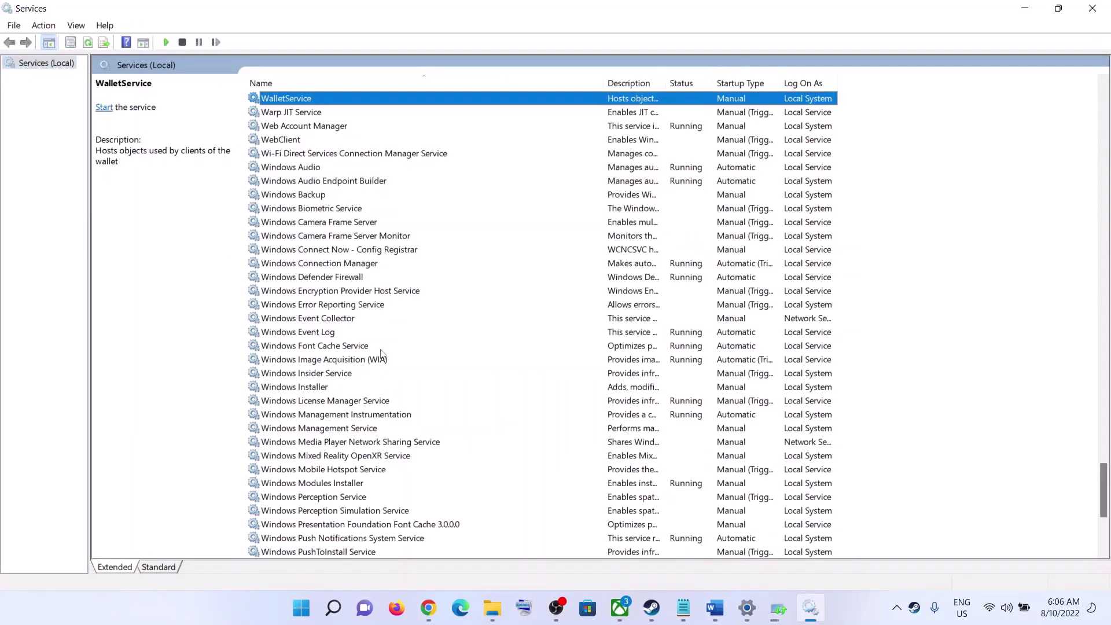
scroll(376, 356, "down", 6)
left_click(317, 374)
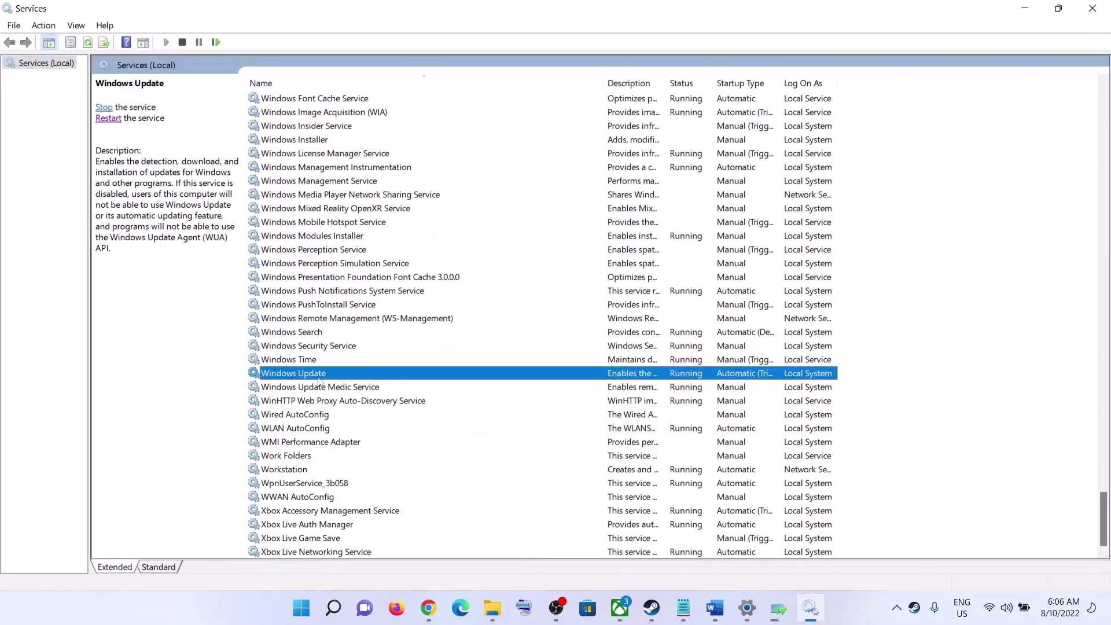
double_click(334, 375)
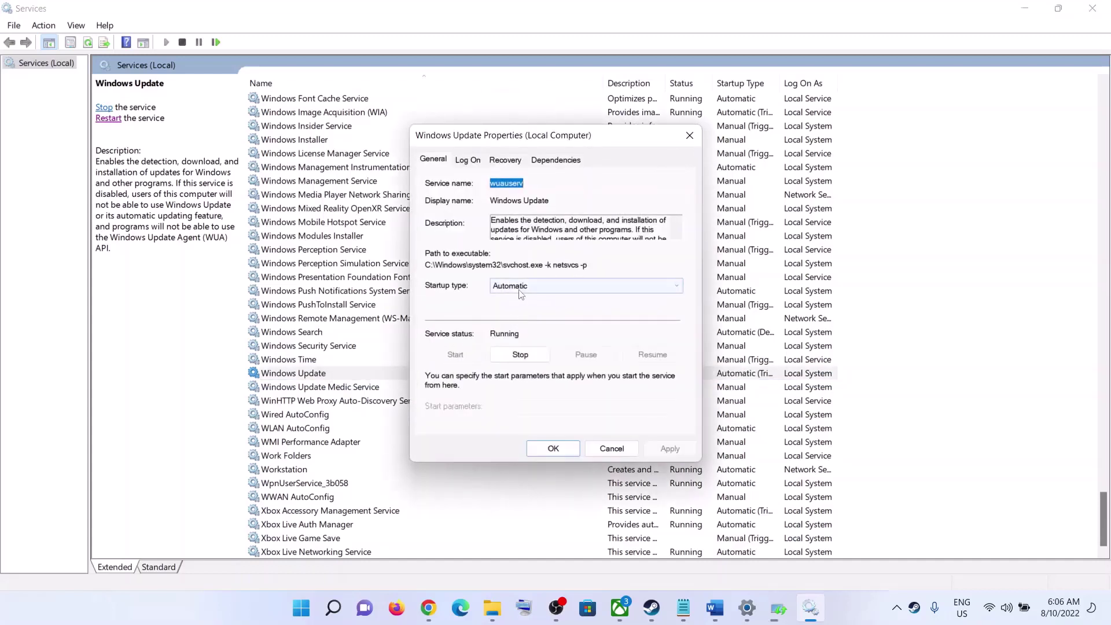
left_click(515, 287)
left_click(517, 309)
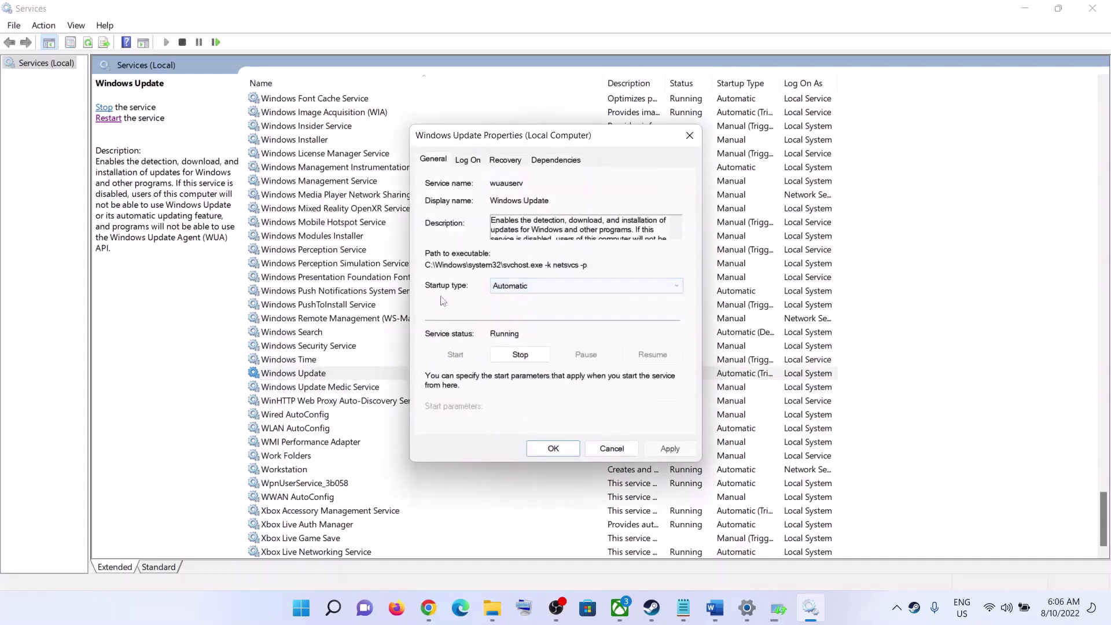
left_click(534, 290)
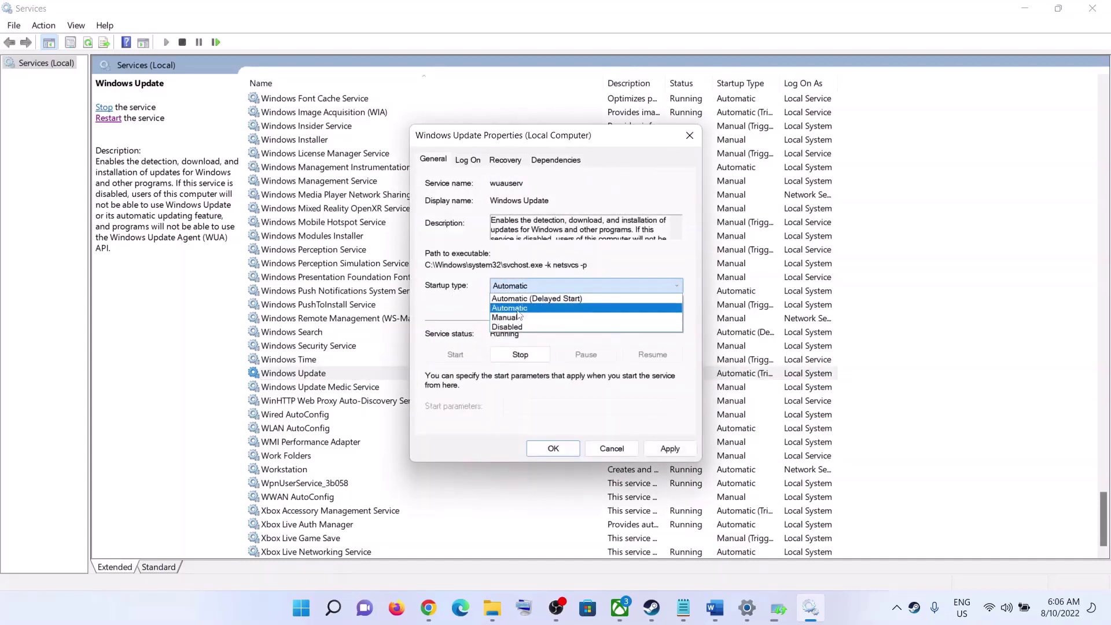
left_click(517, 310)
left_click(658, 453)
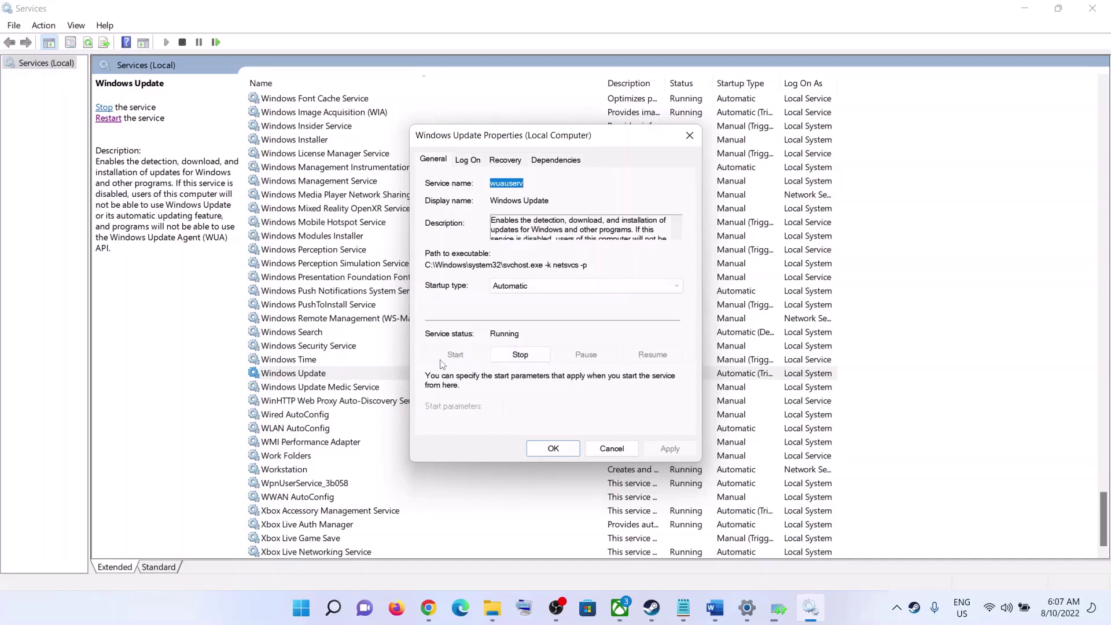
left_click(566, 449)
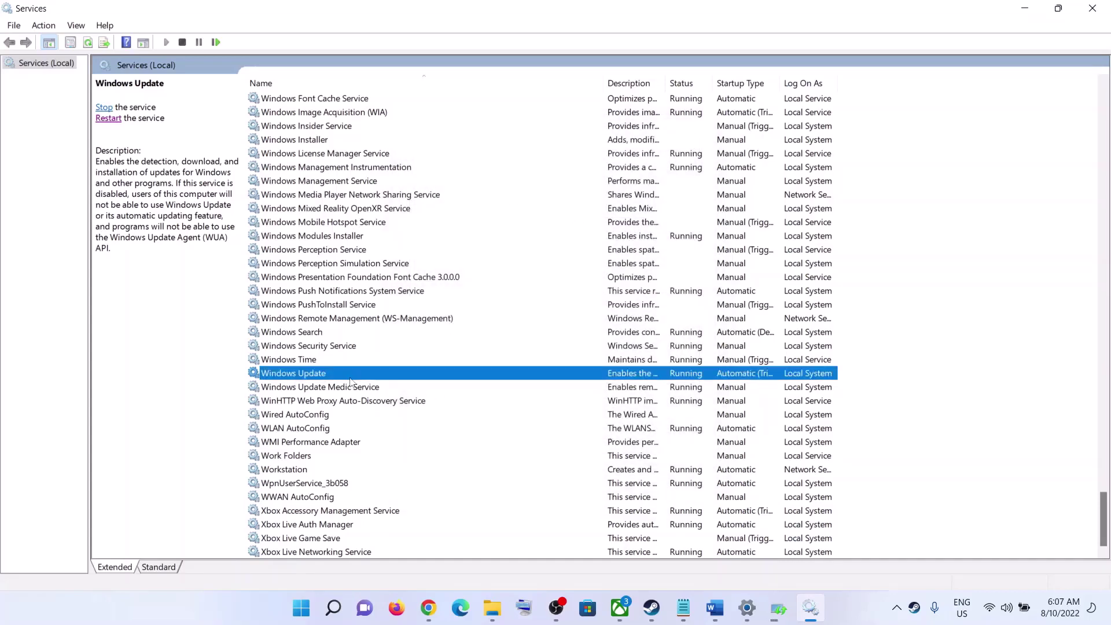
left_click(110, 119)
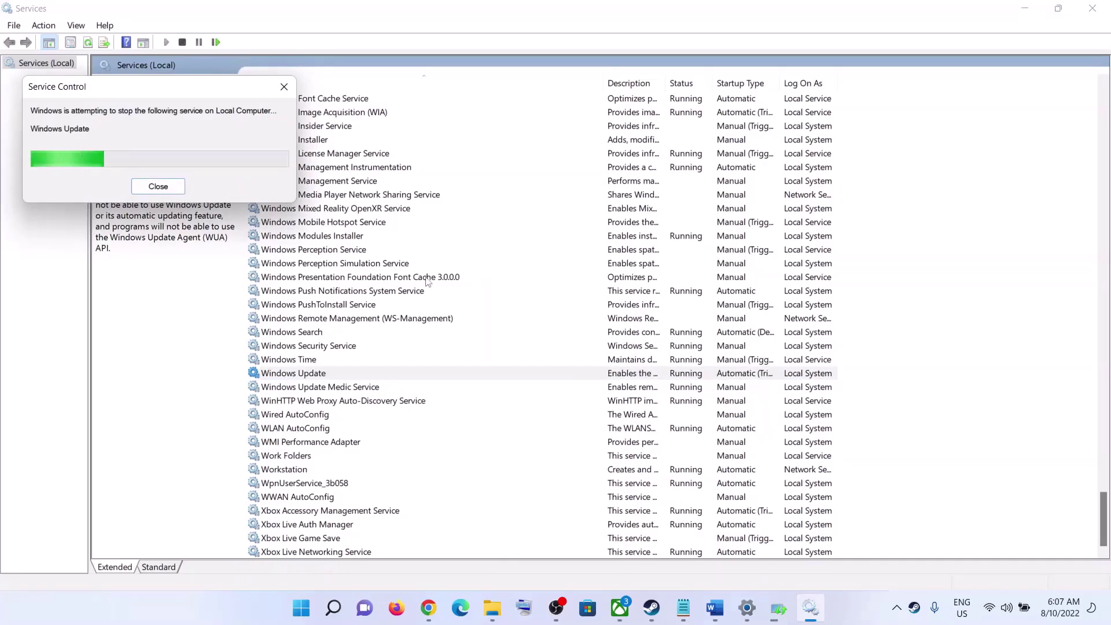
- Set the startup type of the Background Intelligent Transfer Service to Automatic and apply the change
left_click(359, 279)
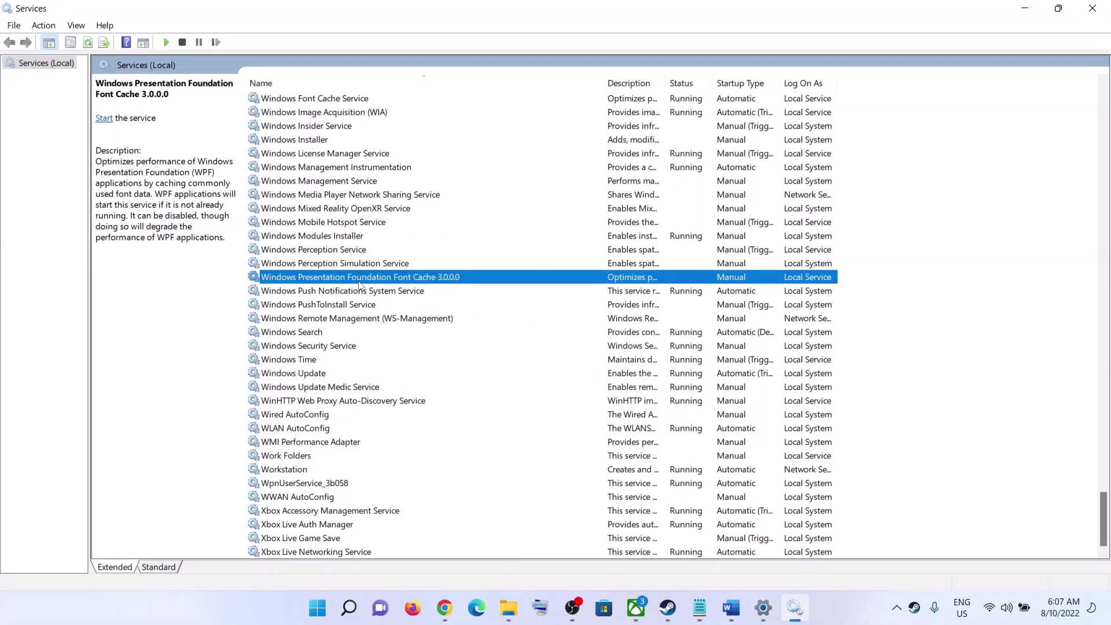
key("b")
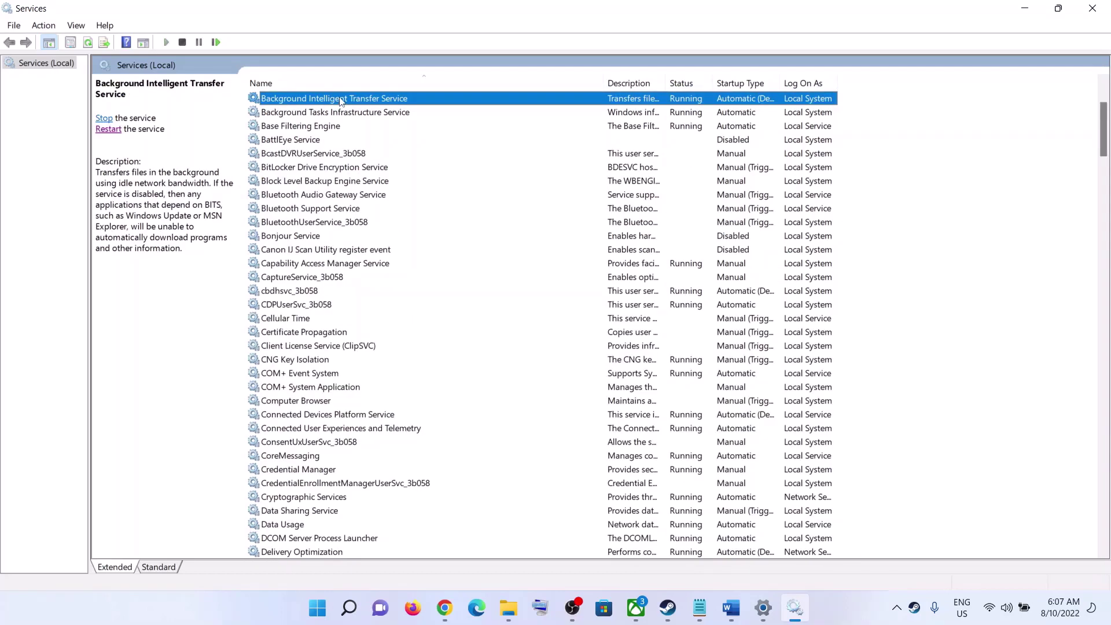
double_click(343, 104)
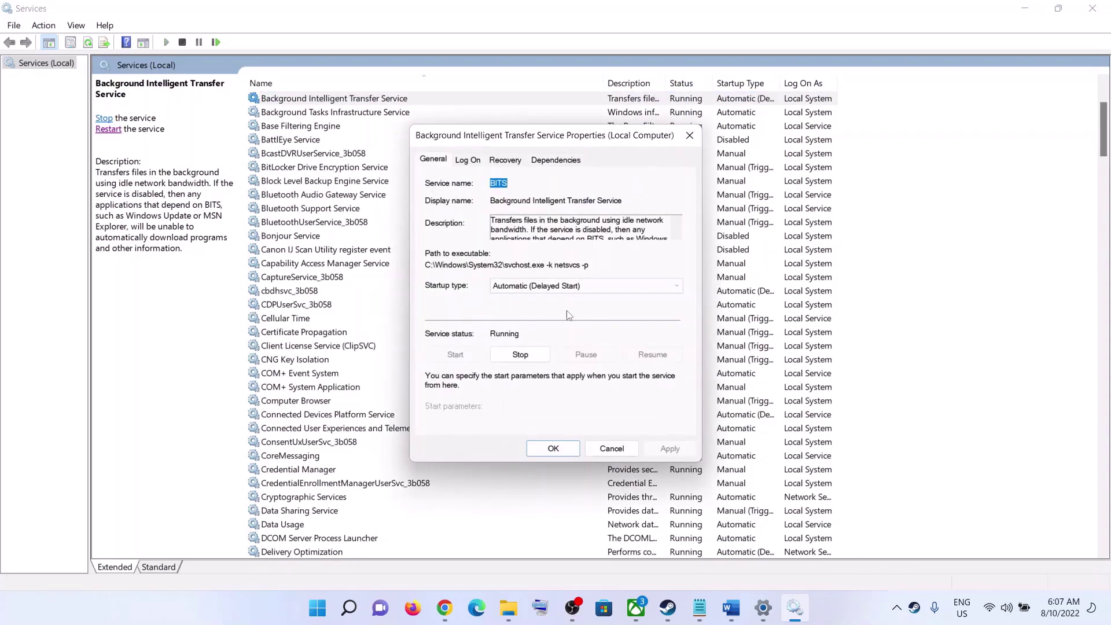
left_click(528, 288)
left_click(528, 309)
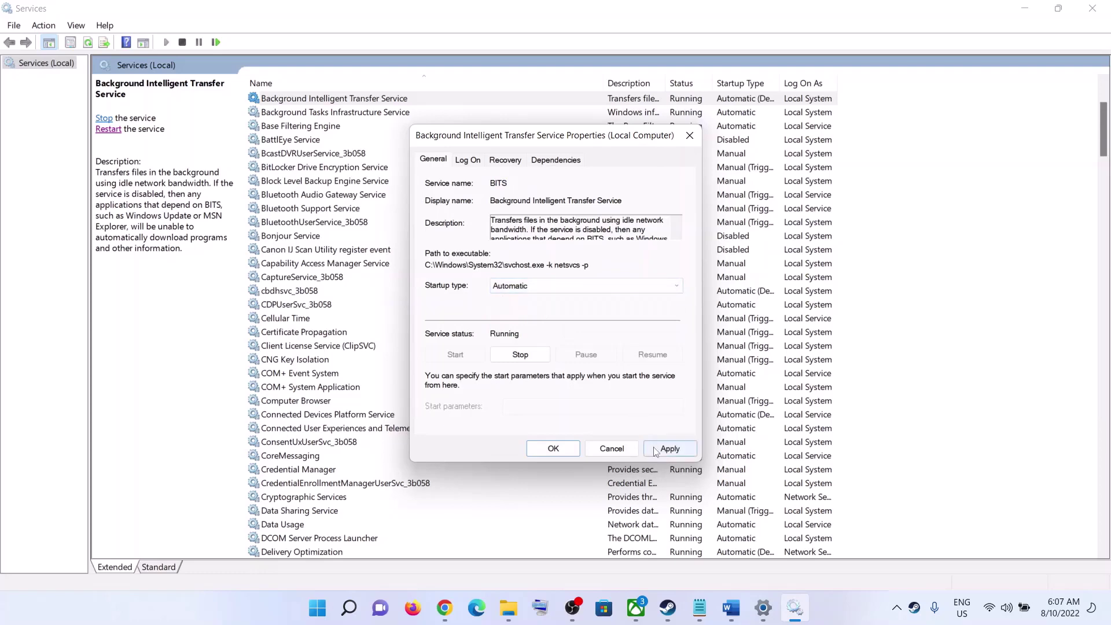
left_click(667, 450)
left_click(543, 451)
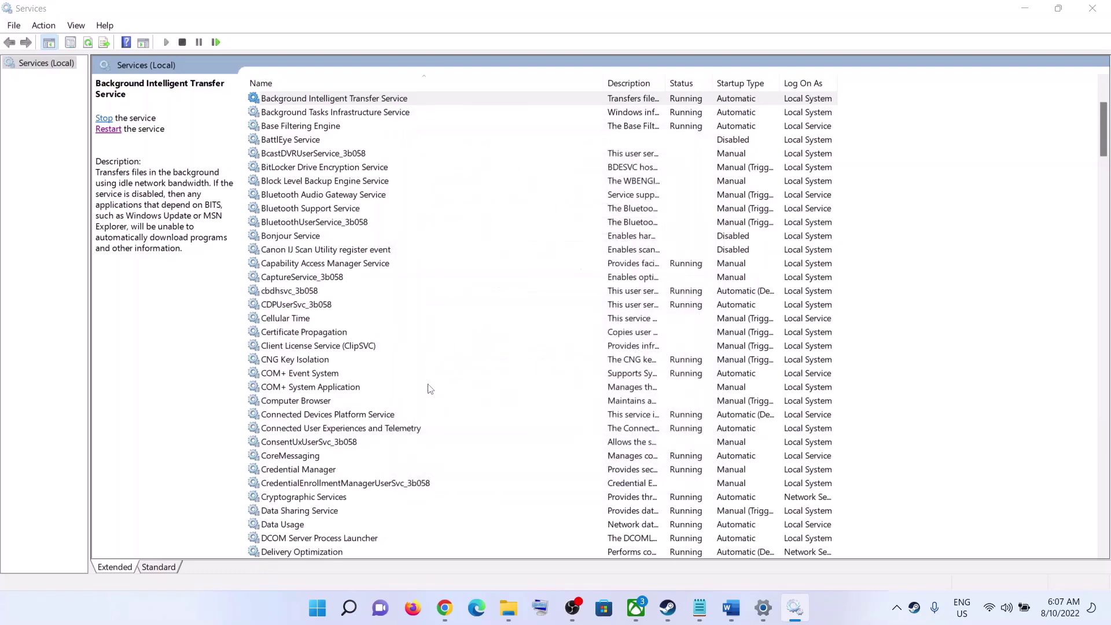
- Restart the Background Intelligent Transfer Service and close the Services window
scroll(314, 238, "up", 2)
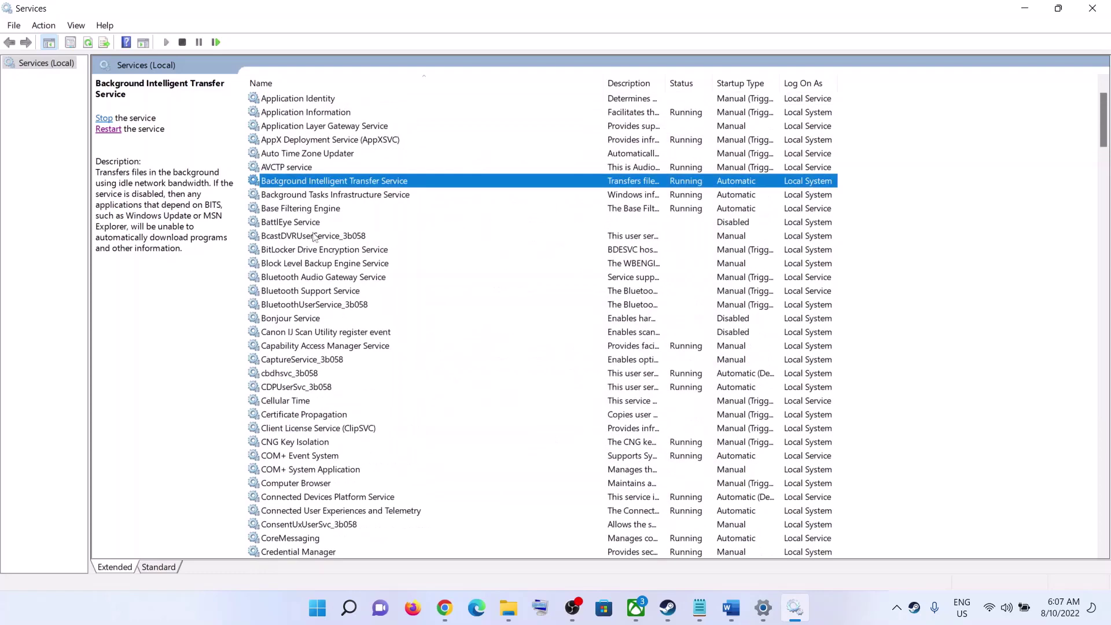
left_click(108, 130)
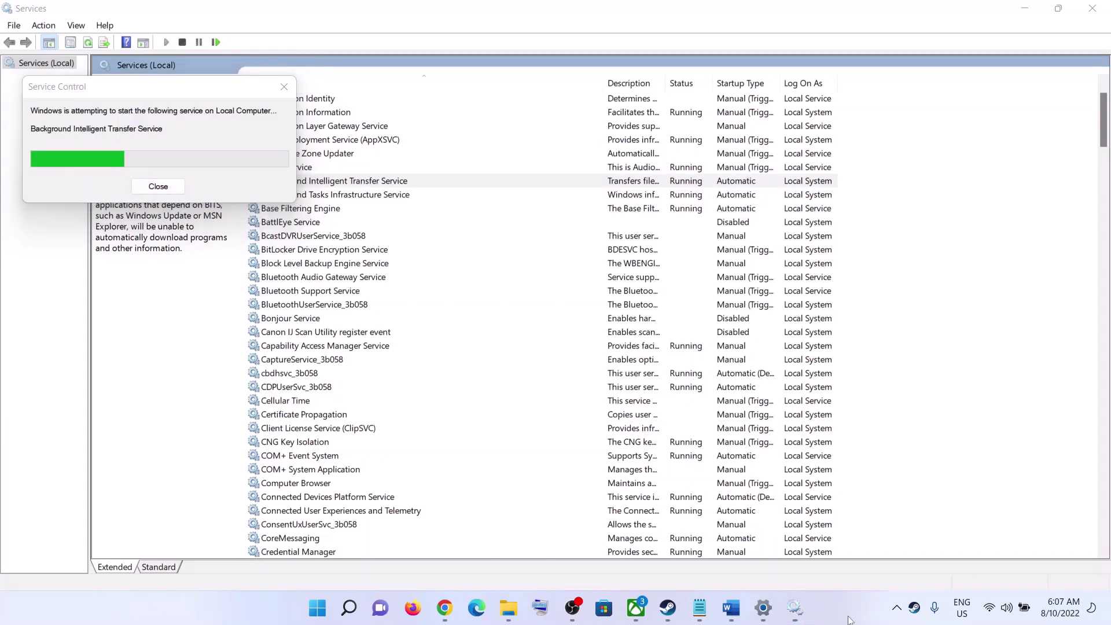
left_click(1093, 8)
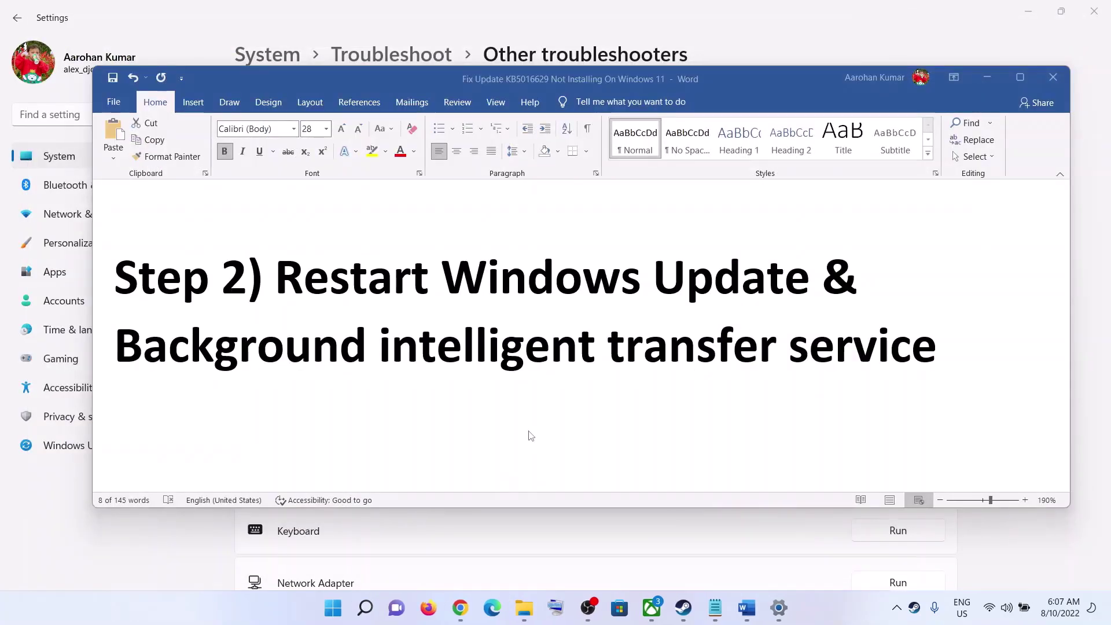
- Maximize the Word guide and read Step 3 about using the Windows 11 Installation Assistant
scroll(446, 346, "down", 3)
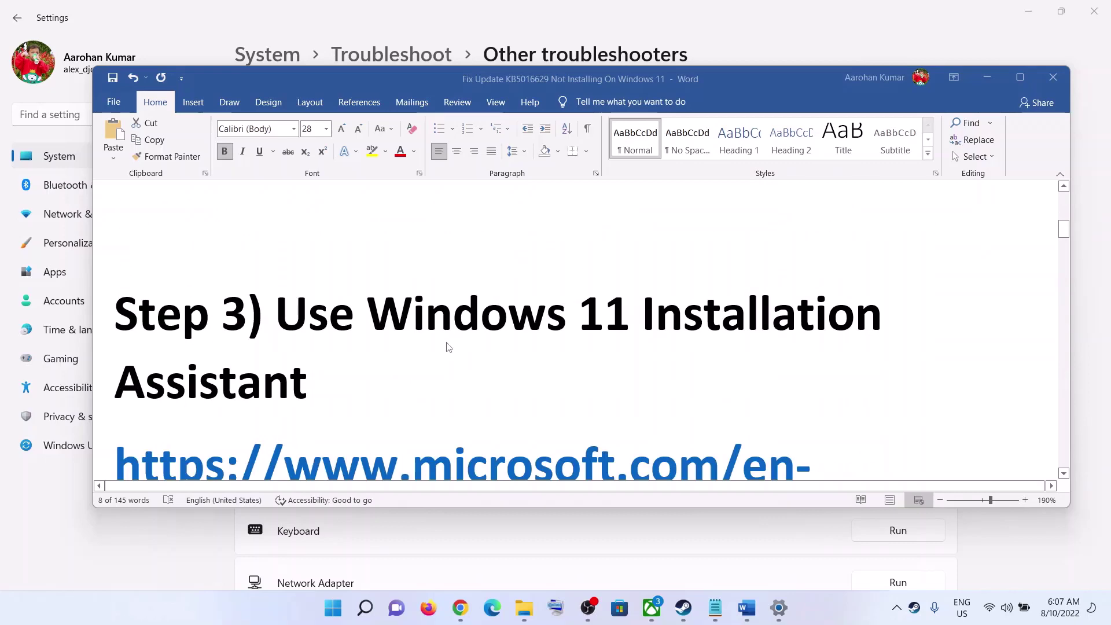
scroll(446, 346, "down", 1)
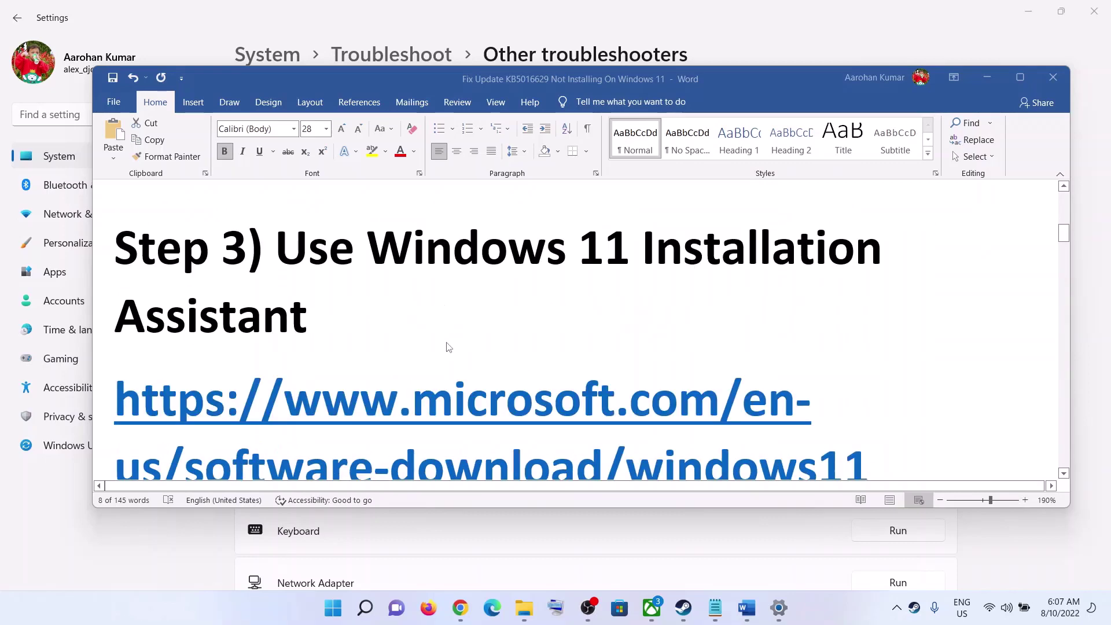
left_click(1020, 77)
scroll(526, 268, "up", 1)
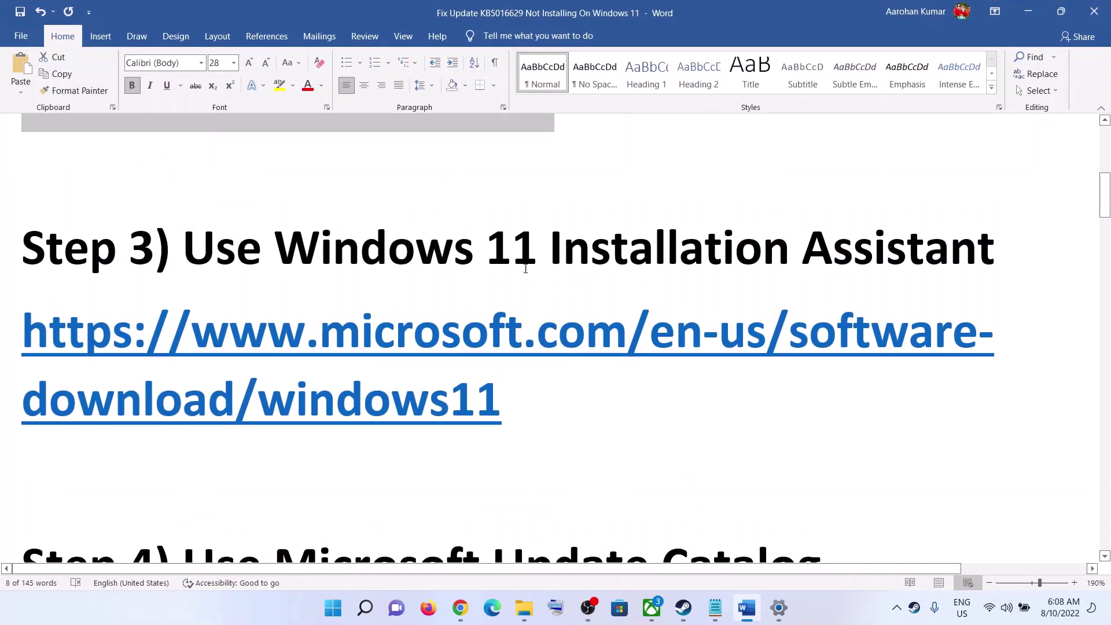
- Switch to Chrome, download the Windows 11 Installation Assistant from the Download Windows 11 page, and run it, closing its window when done
left_click_drag(217, 255, 889, 242)
left_click_drag(504, 398, 69, 358)
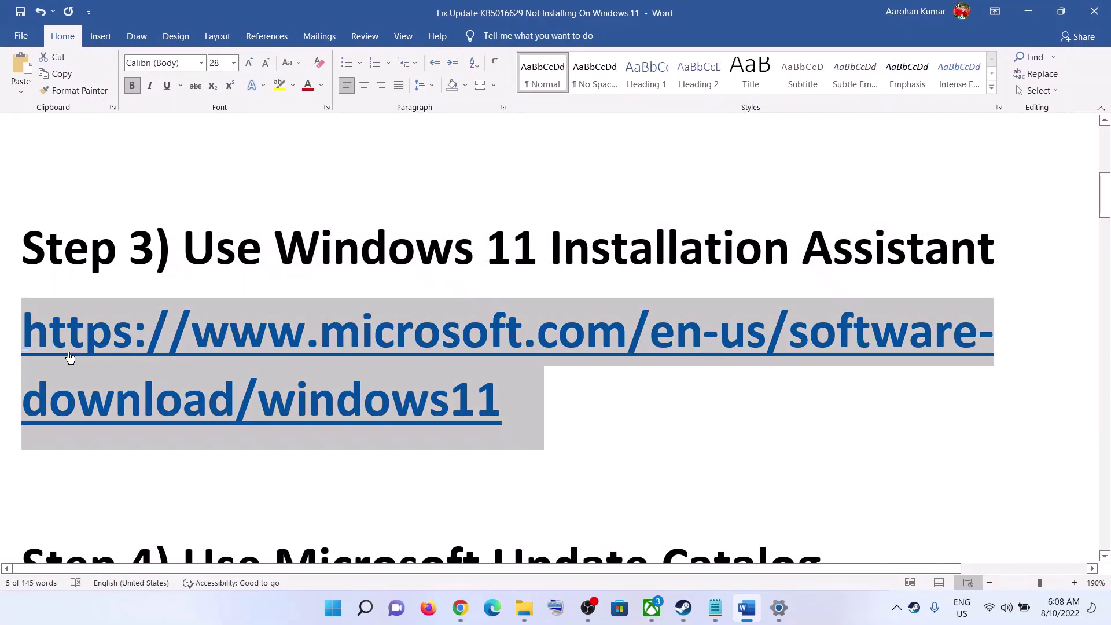
left_click(460, 608)
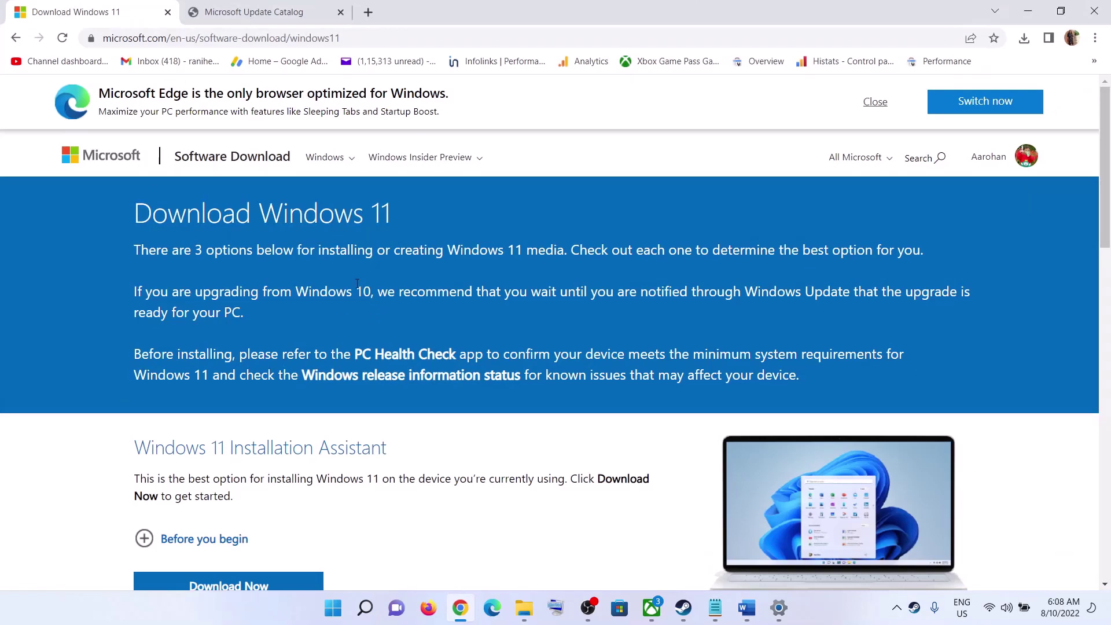
scroll(363, 325, "down", 2)
left_click_drag(152, 302, 377, 306)
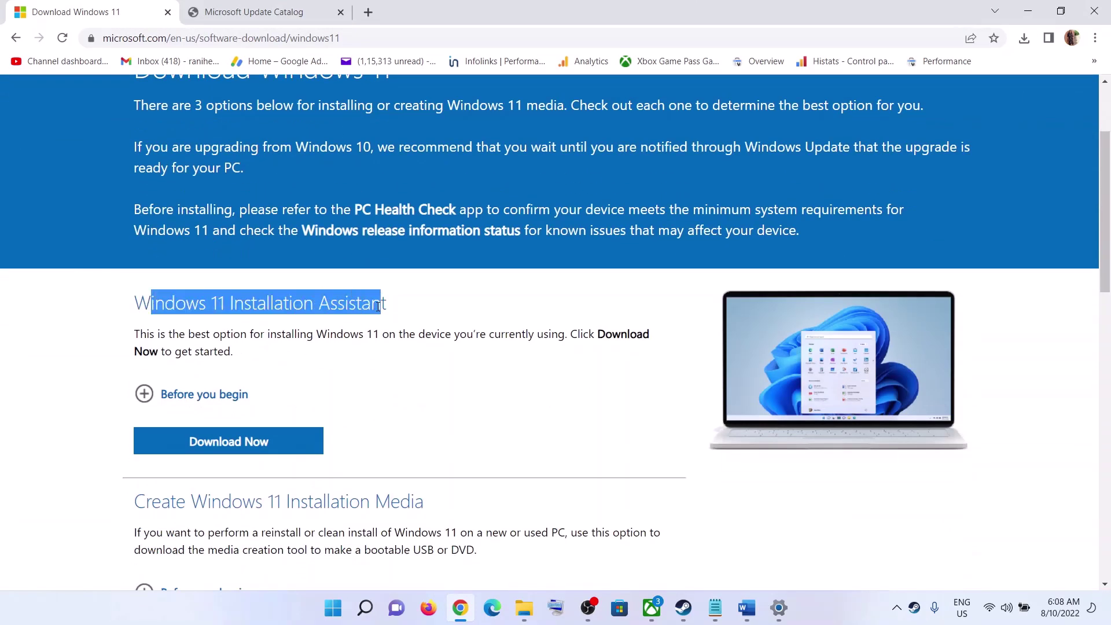
left_click(204, 447)
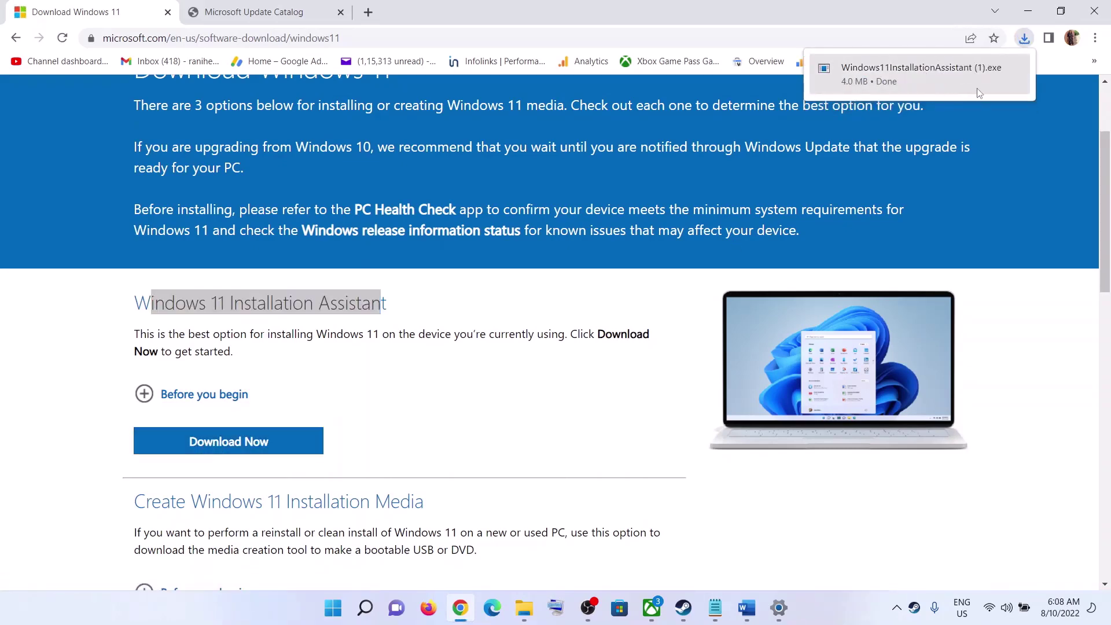
left_click(924, 77)
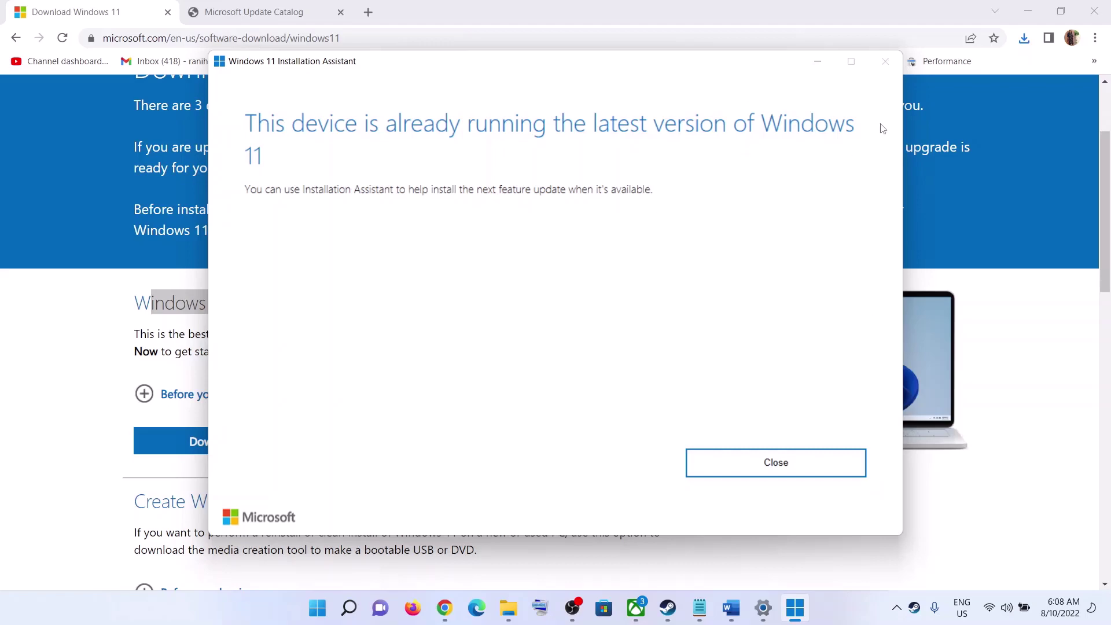
left_click(806, 464)
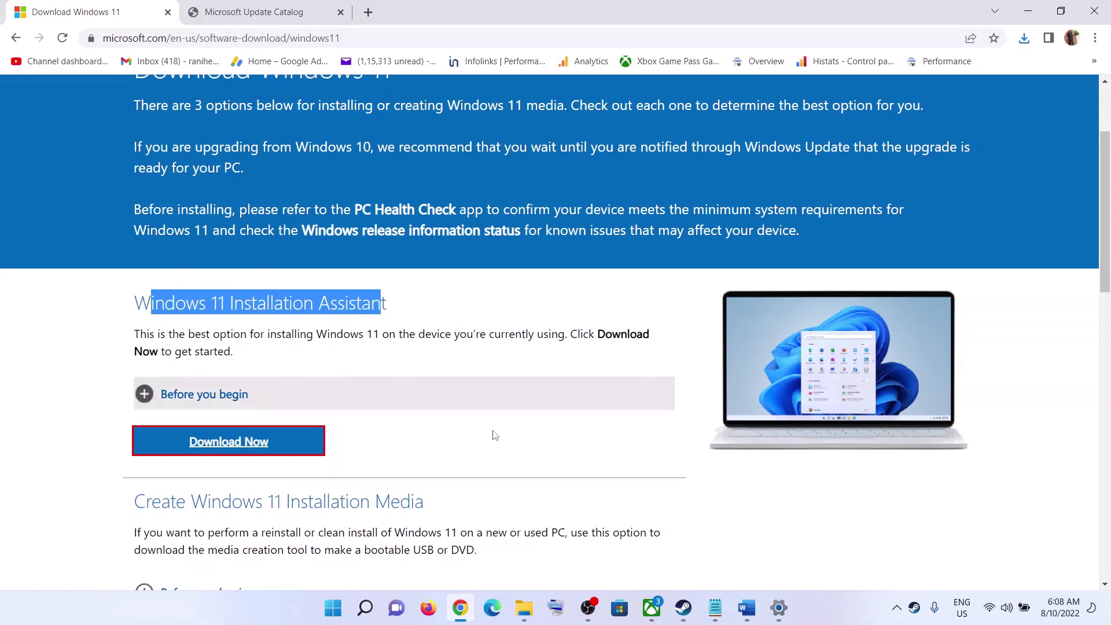
- Switch to File Explorer and open the compatibility properties of Windows11InstallationAssistant (1) in the Downloads folder
mouse_move(519, 620)
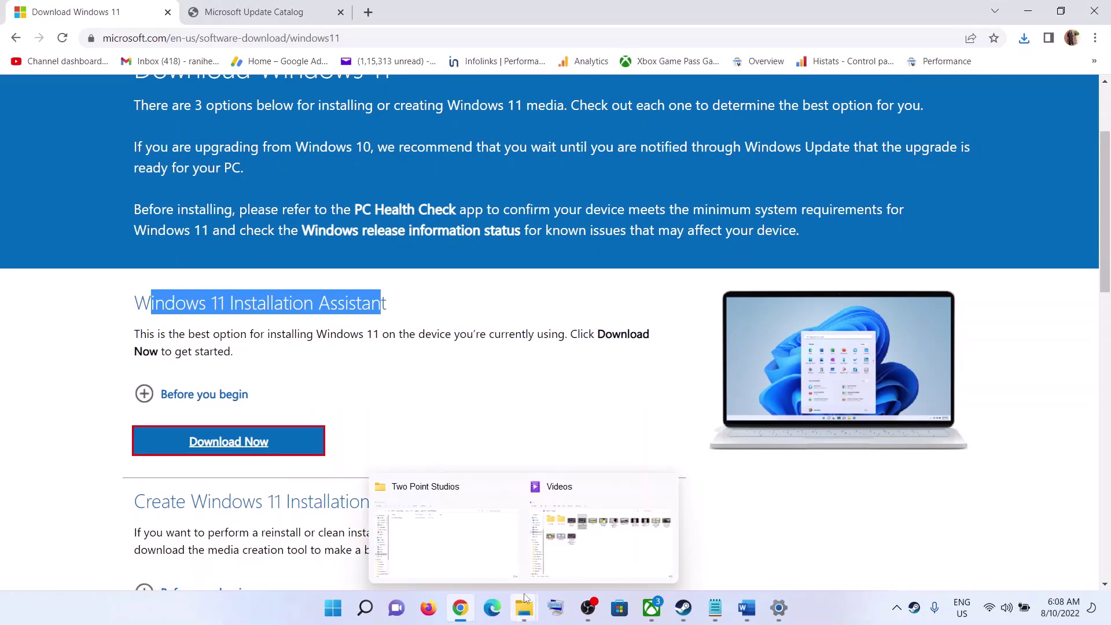
left_click(444, 538)
left_click(55, 147)
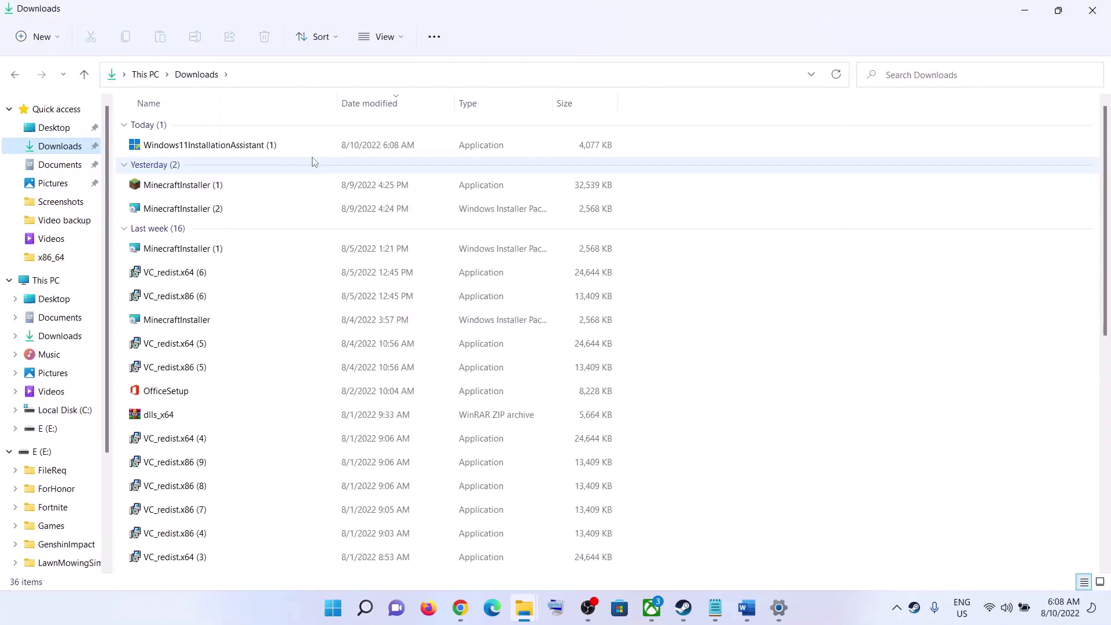
left_click(198, 150)
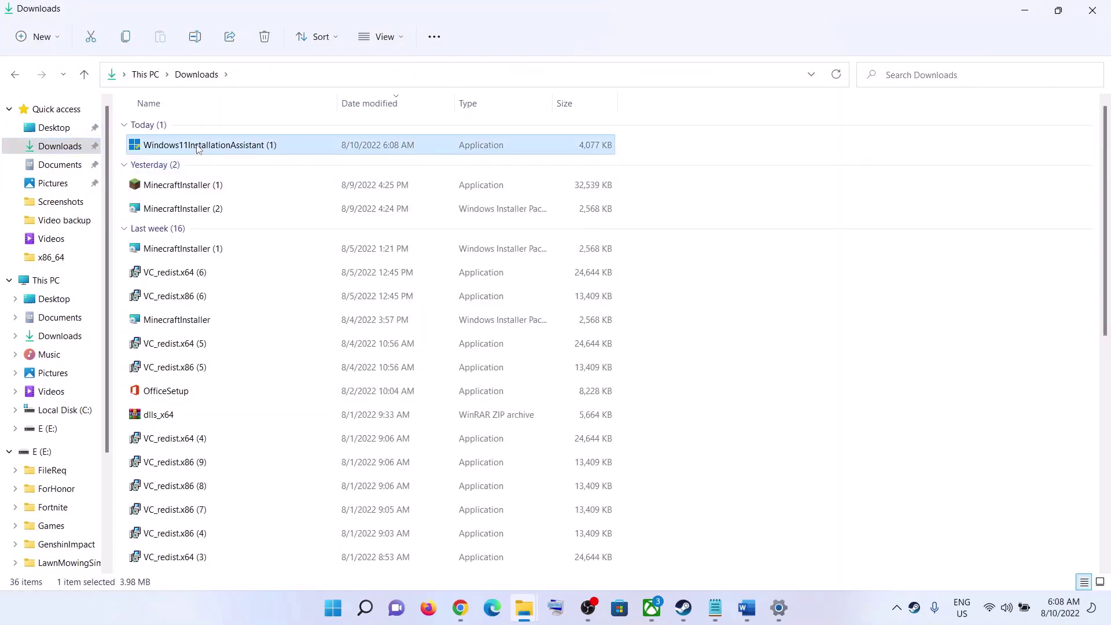
right_click(198, 150)
left_click(284, 309)
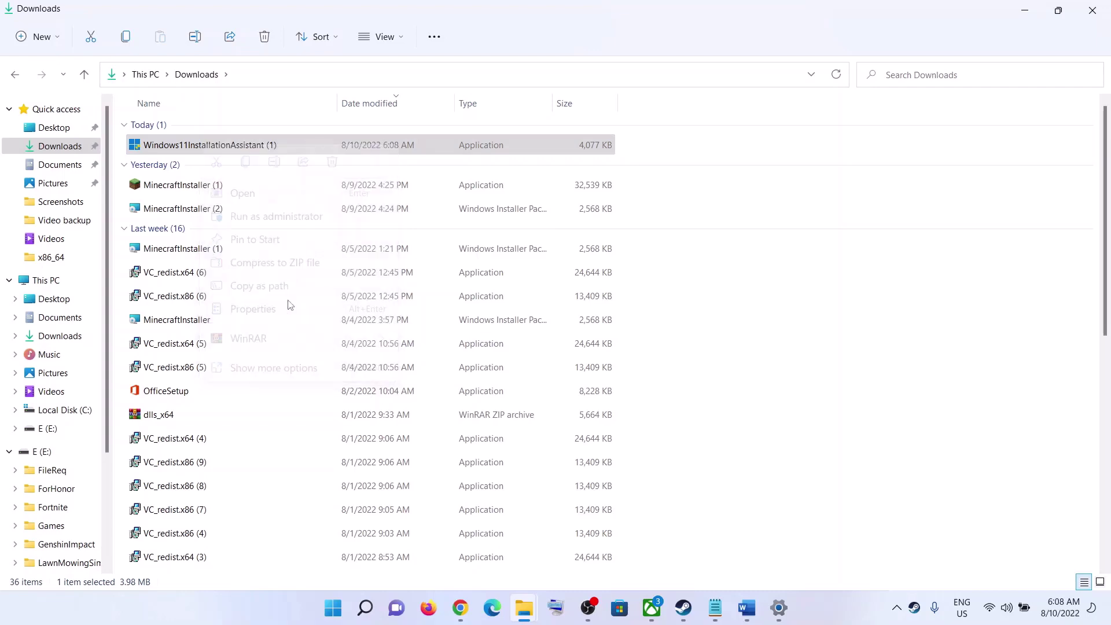
left_click(333, 196)
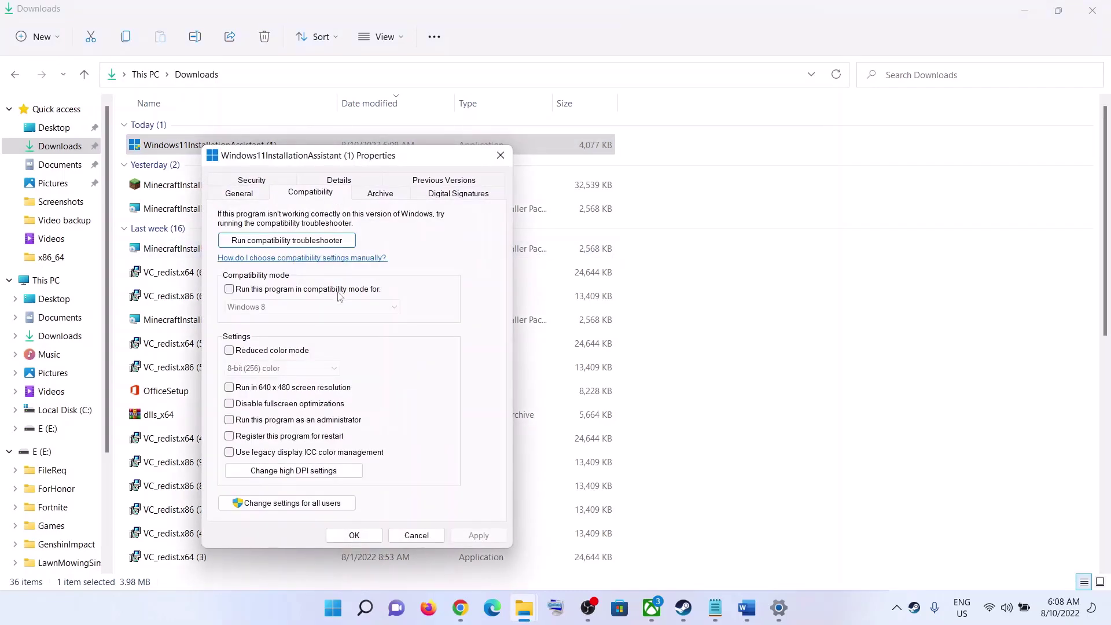
- Set the Installation Assistant to run in compatibility mode for Windows 8, apply the change and close the Downloads window
left_click(229, 290)
left_click(348, 308)
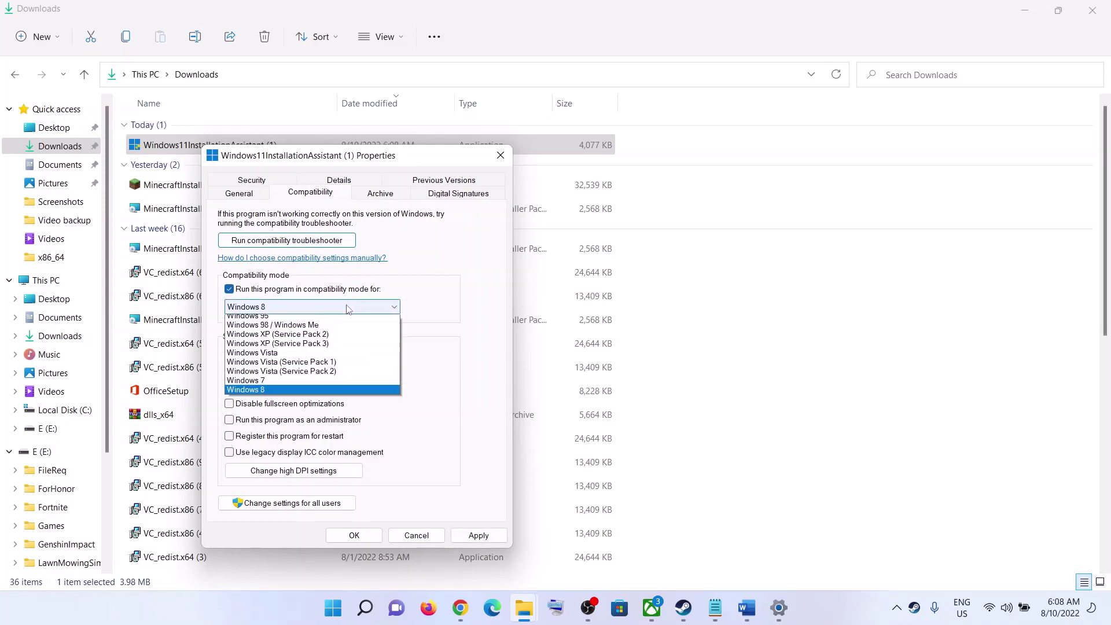
left_click(271, 380)
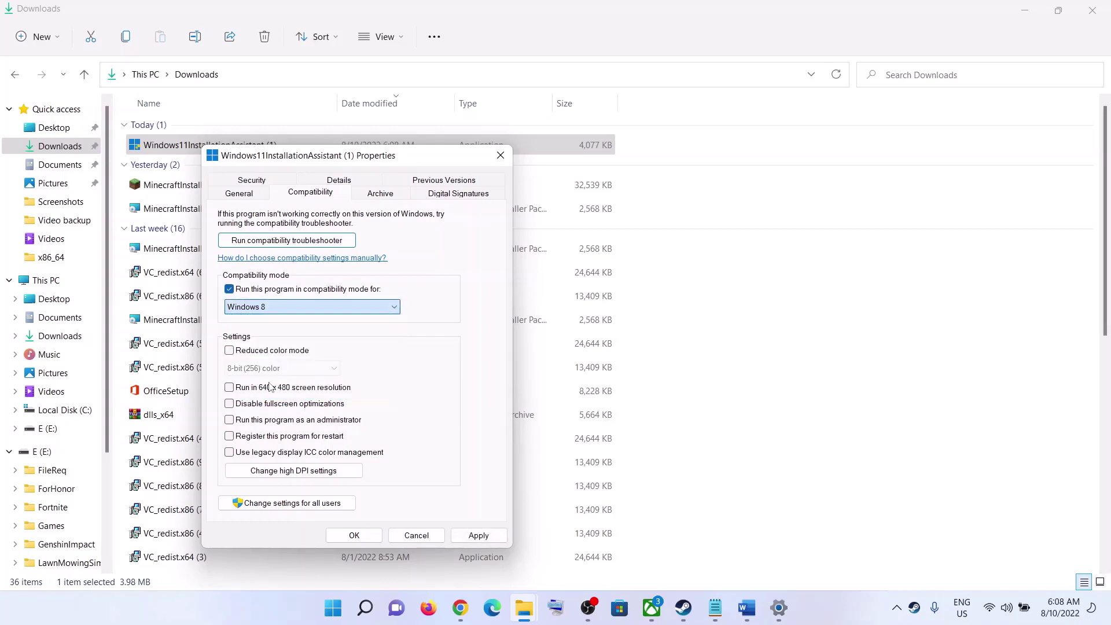
left_click(478, 536)
left_click(354, 535)
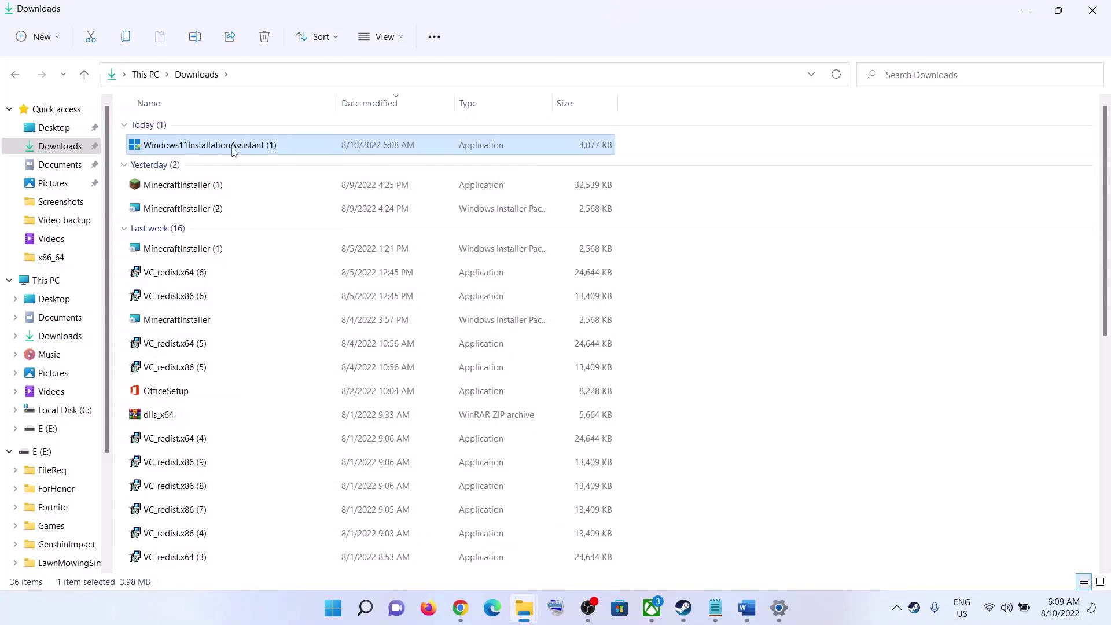
left_click(1093, 13)
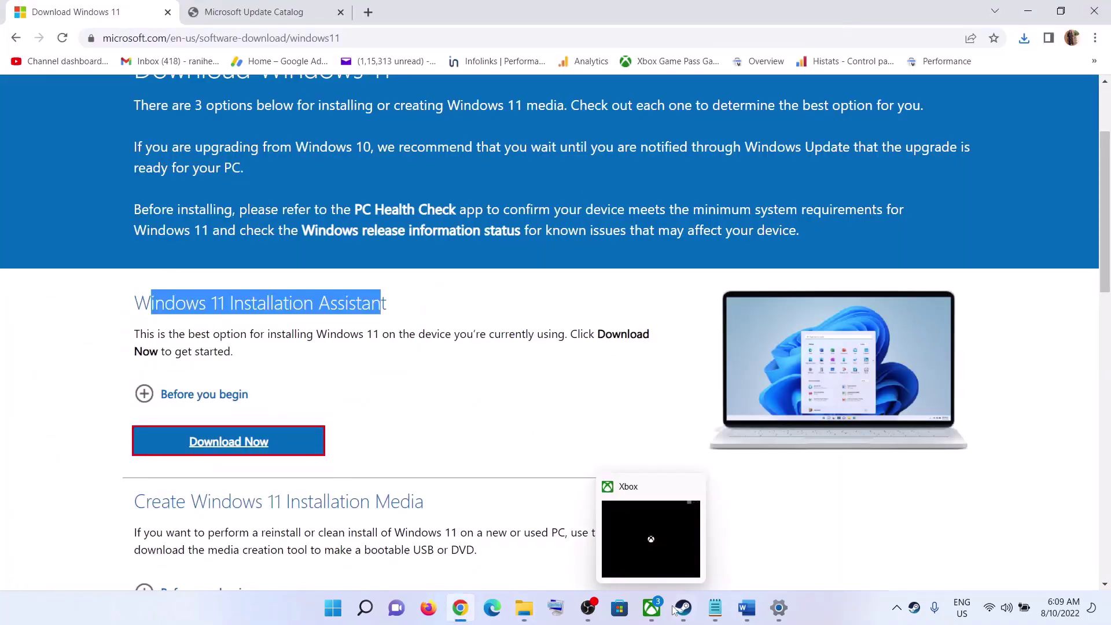
- Read Step 4 about the Microsoft Update Catalog in the Word guide and switch to the catalog's home page in Chrome
left_click(747, 607)
scroll(420, 405, "down", 3)
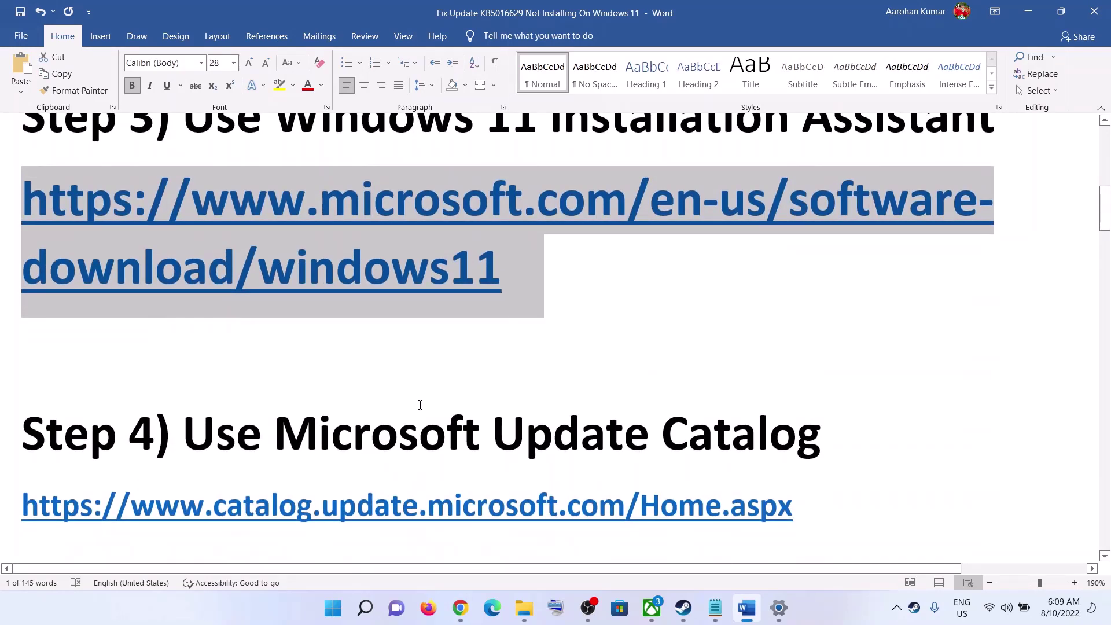
scroll(420, 405, "down", 3)
scroll(323, 385, "up", 2)
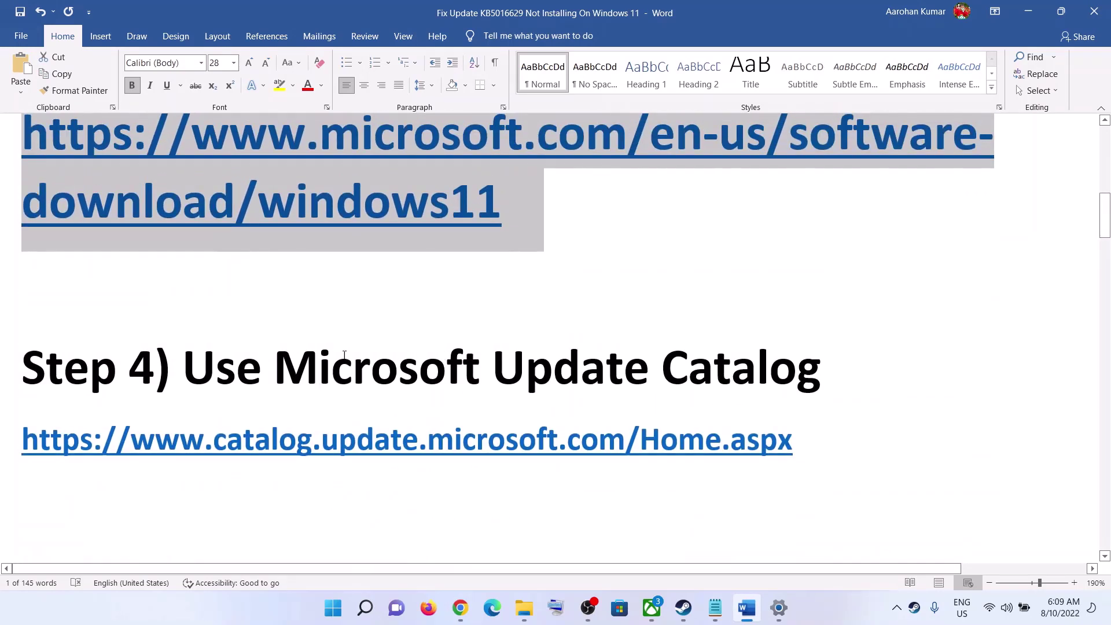
left_click_drag(345, 355, 868, 390)
left_click_drag(804, 440, 1, 425)
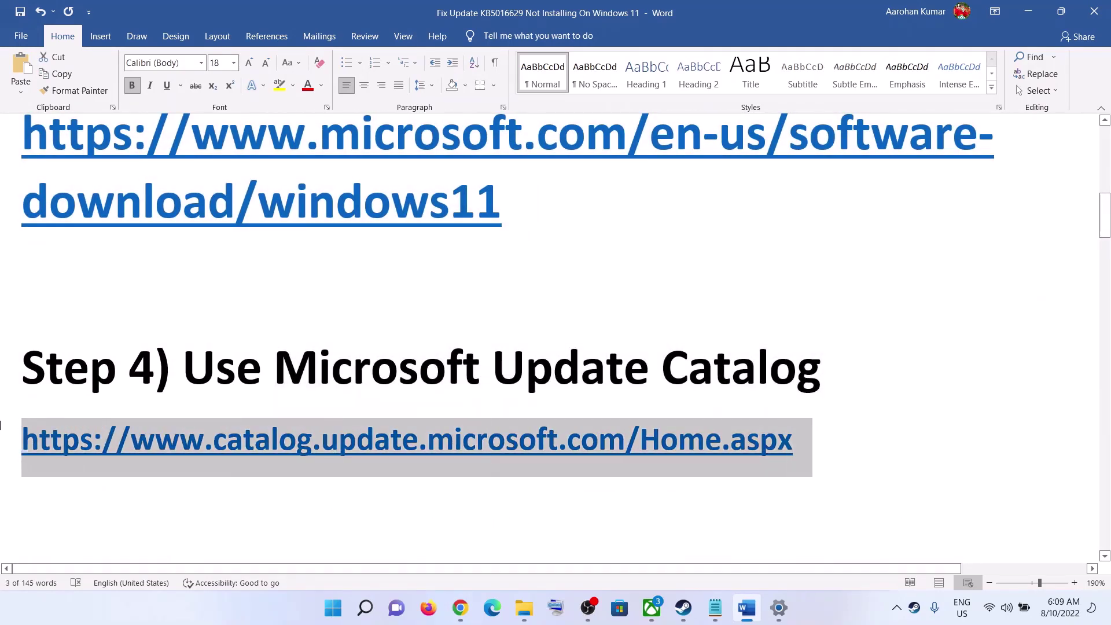
left_click(461, 608)
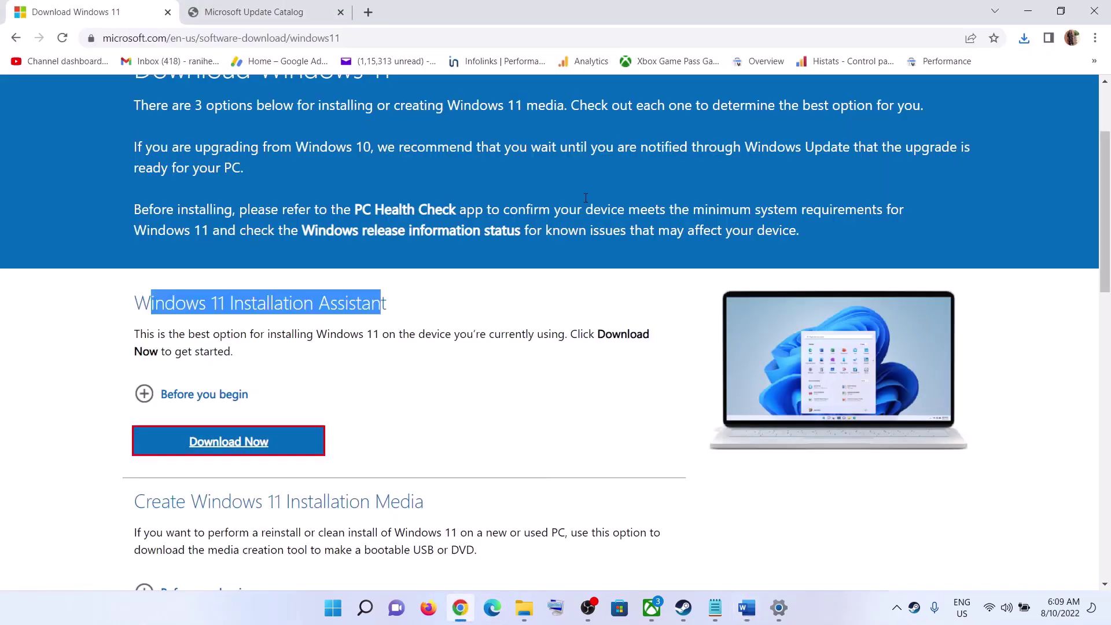
left_click(251, 13)
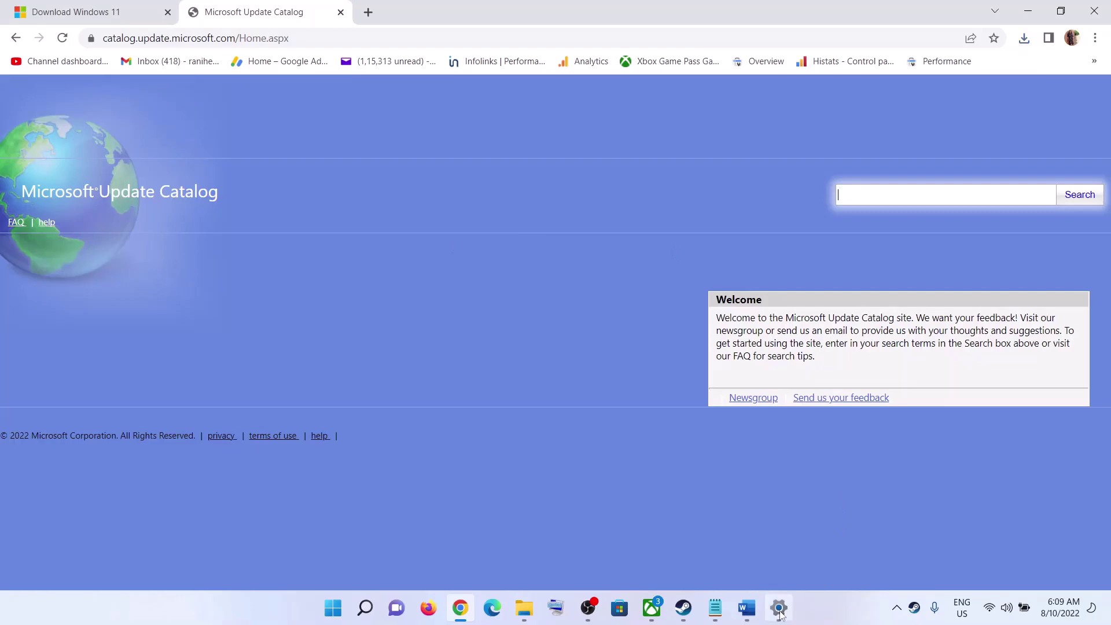
- Switch to Settings and copy the KB5016629 number of the 2022-08 cumulative update from the Windows Update page
mouse_move(779, 614)
left_click(771, 575)
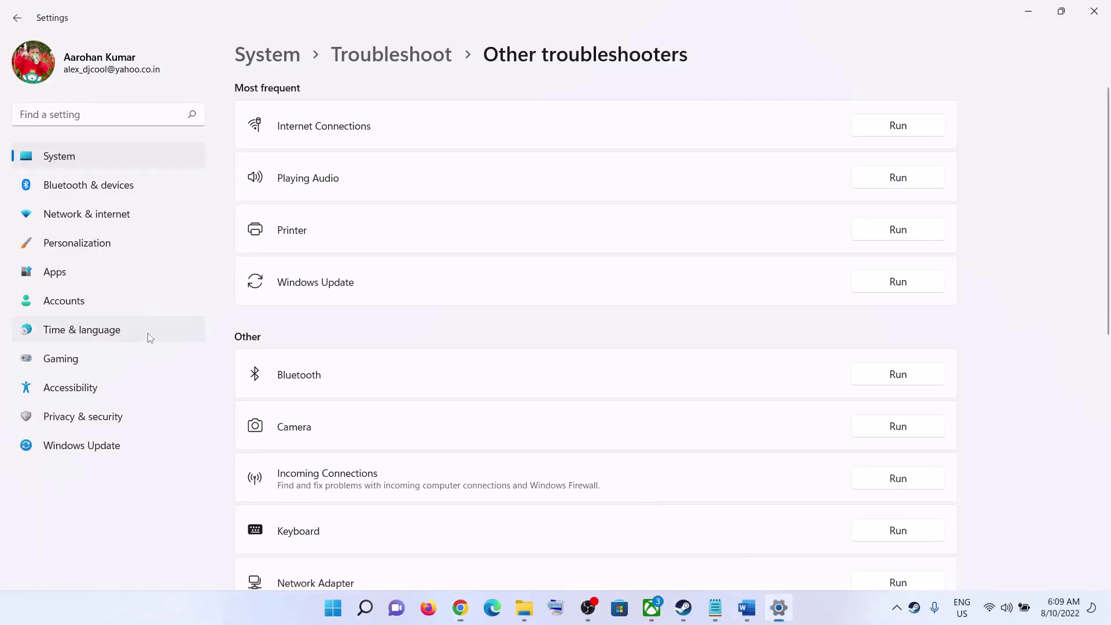
left_click(87, 445)
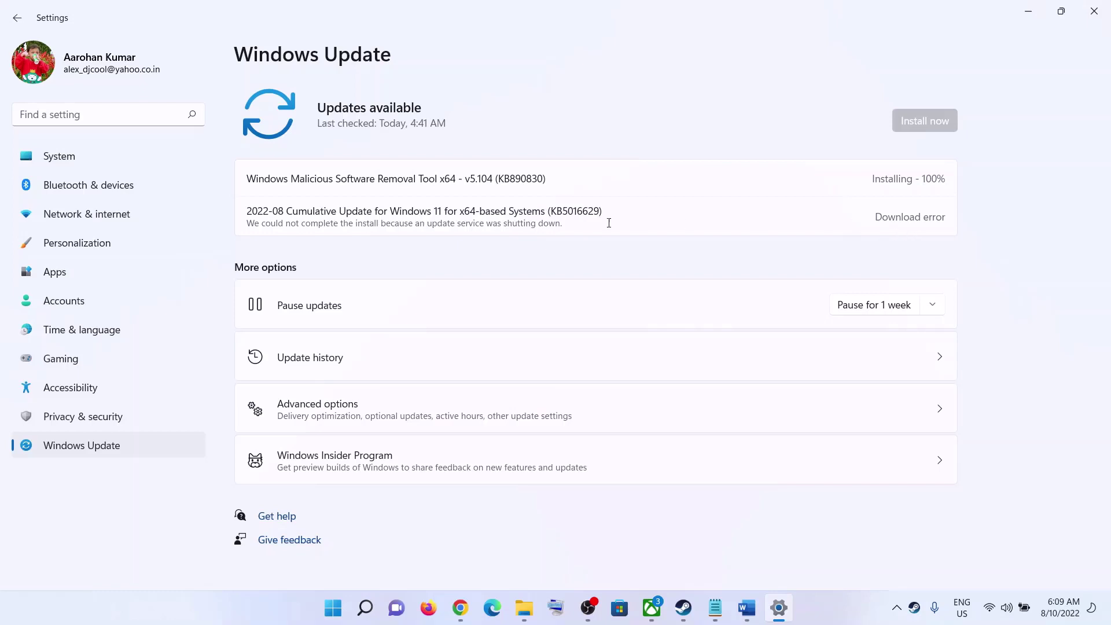
double_click(588, 214)
key("ctrl+c")
- Minimize Settings and search the Microsoft Update Catalog for KB5016629
left_click(1028, 11)
key("ctrl+v")
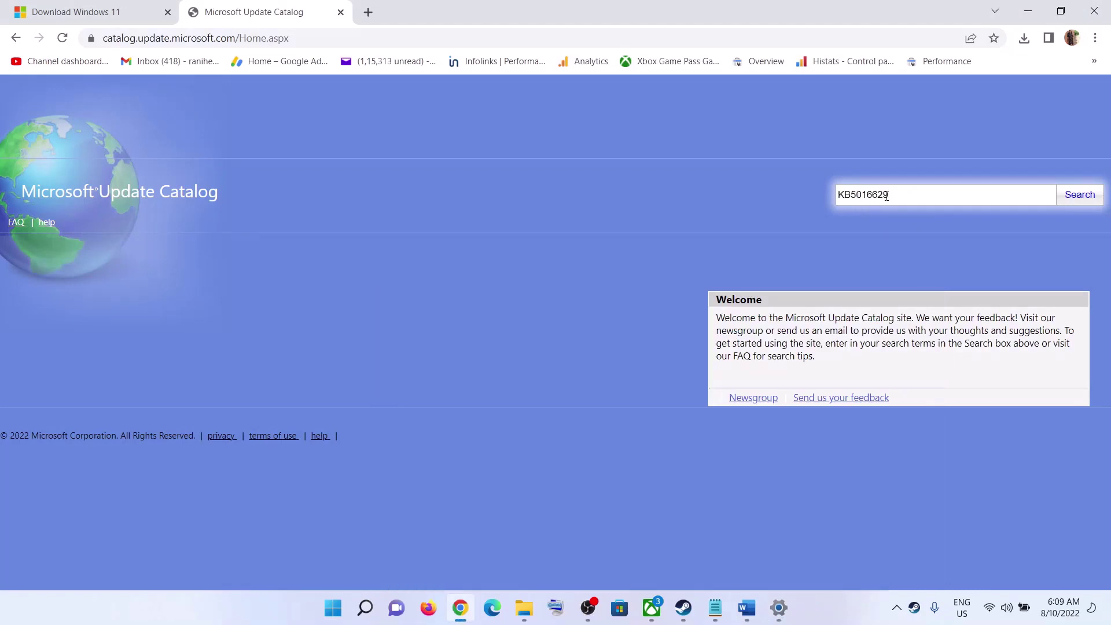
left_click(1080, 196)
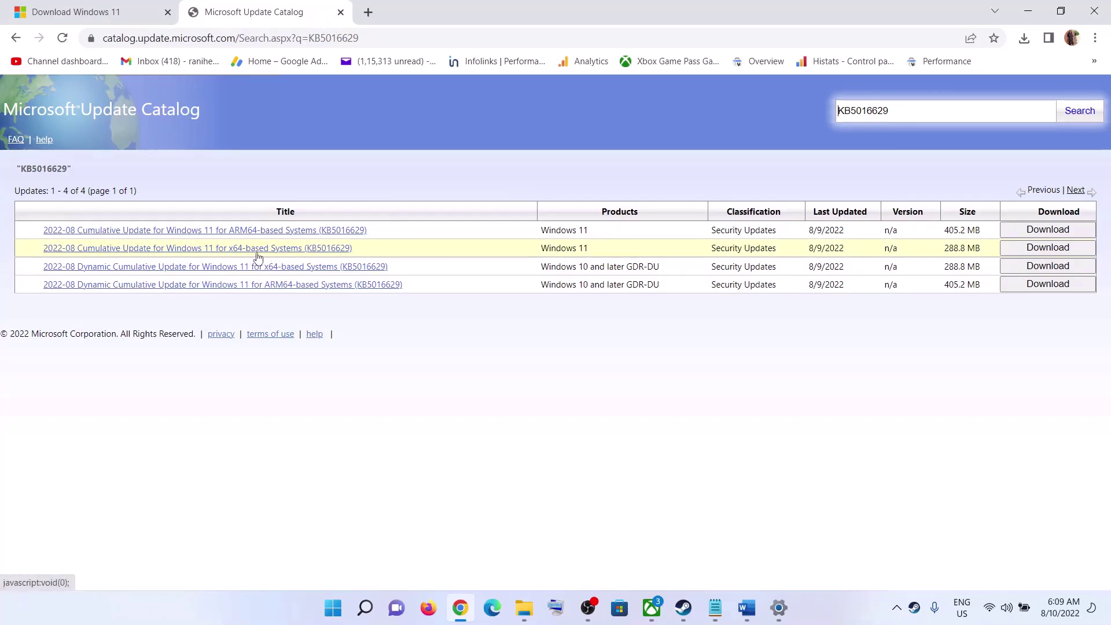
- Check the processor architecture under System type on the About page in Settings, then return to the catalog results
left_click(333, 608)
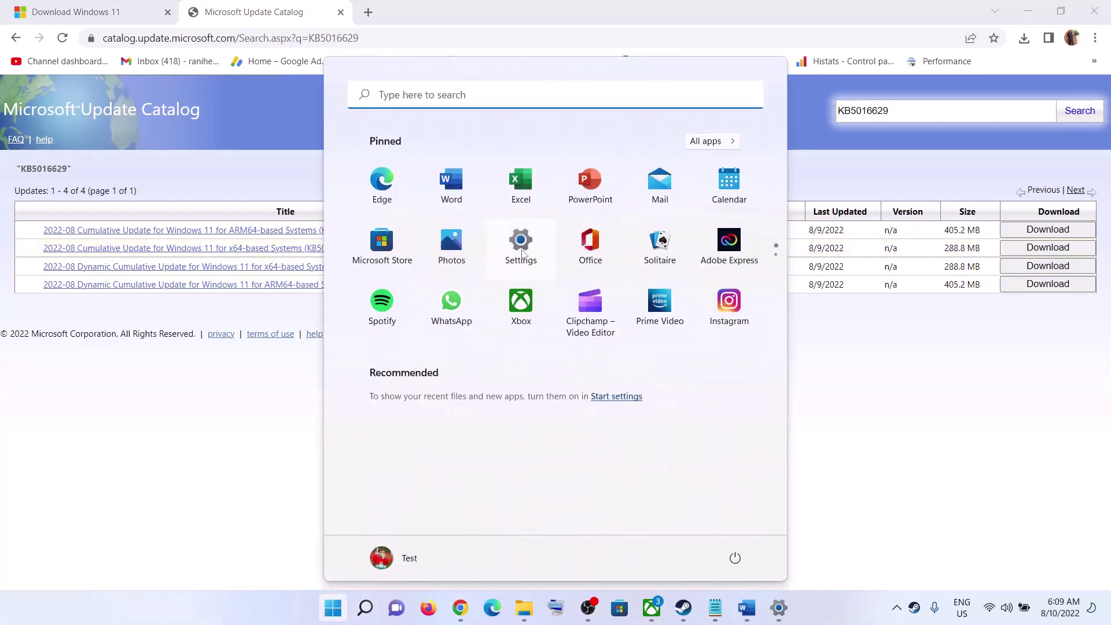
left_click(522, 253)
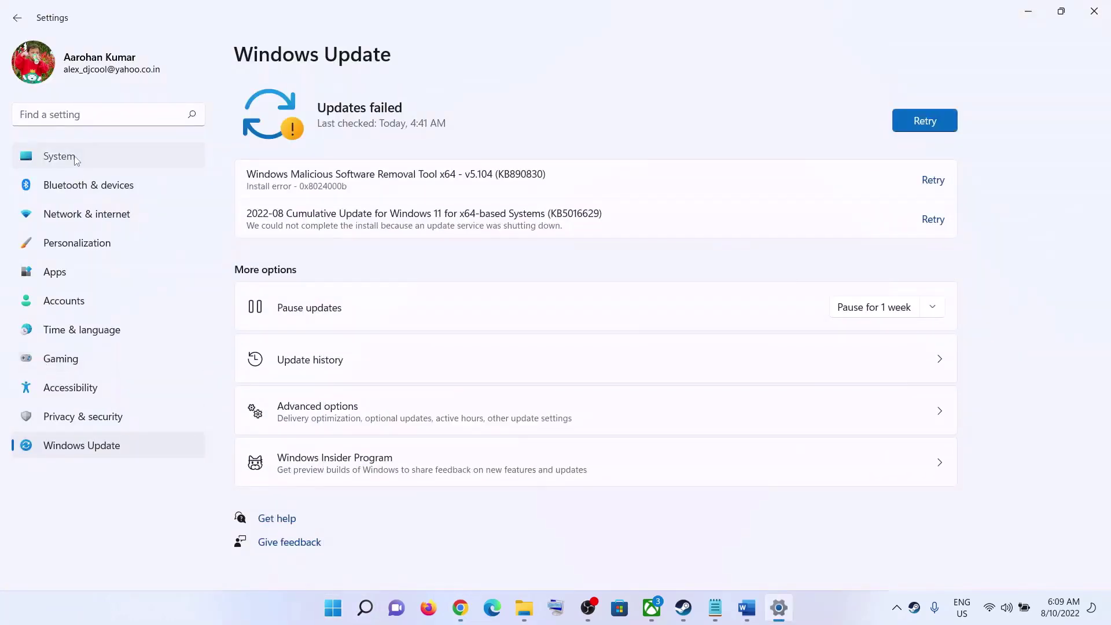
left_click(75, 159)
scroll(461, 452, "down", 5)
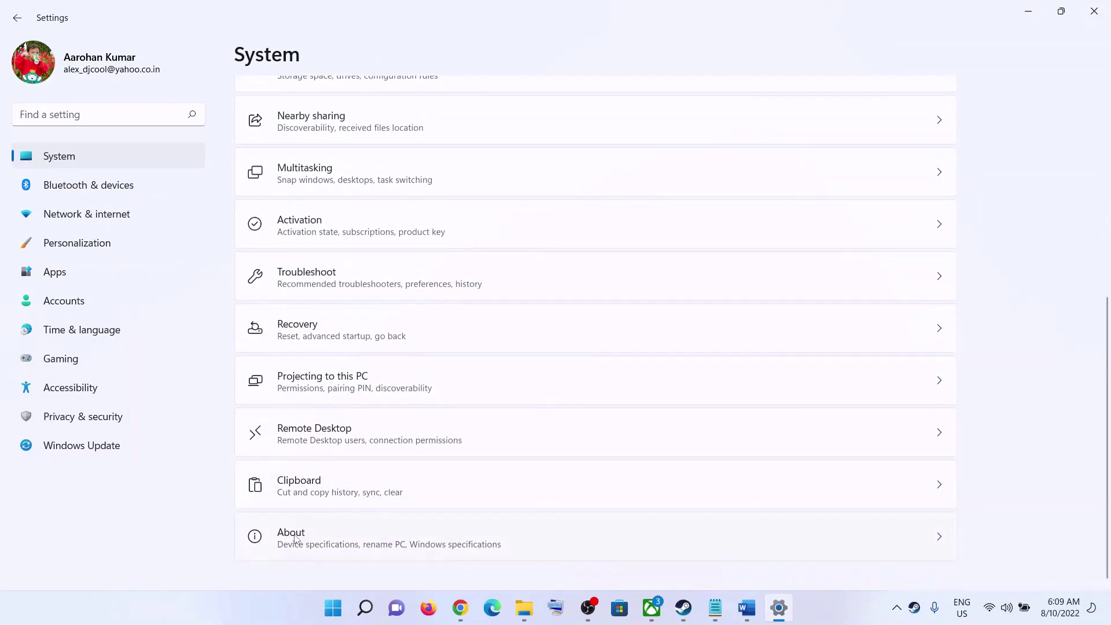
left_click(357, 528)
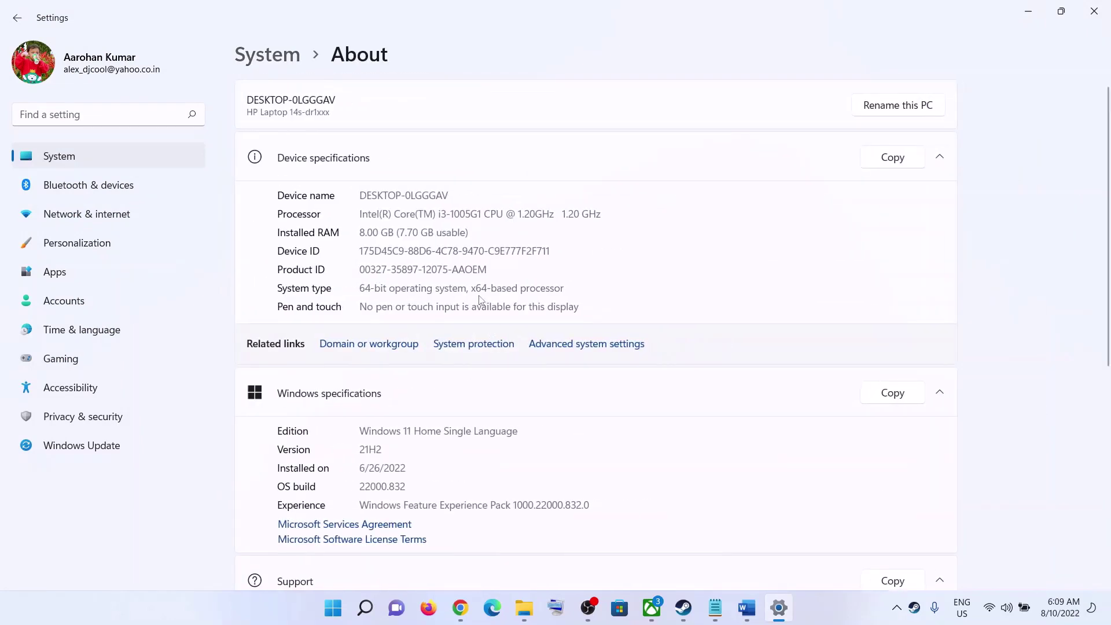
left_click_drag(472, 293, 542, 301)
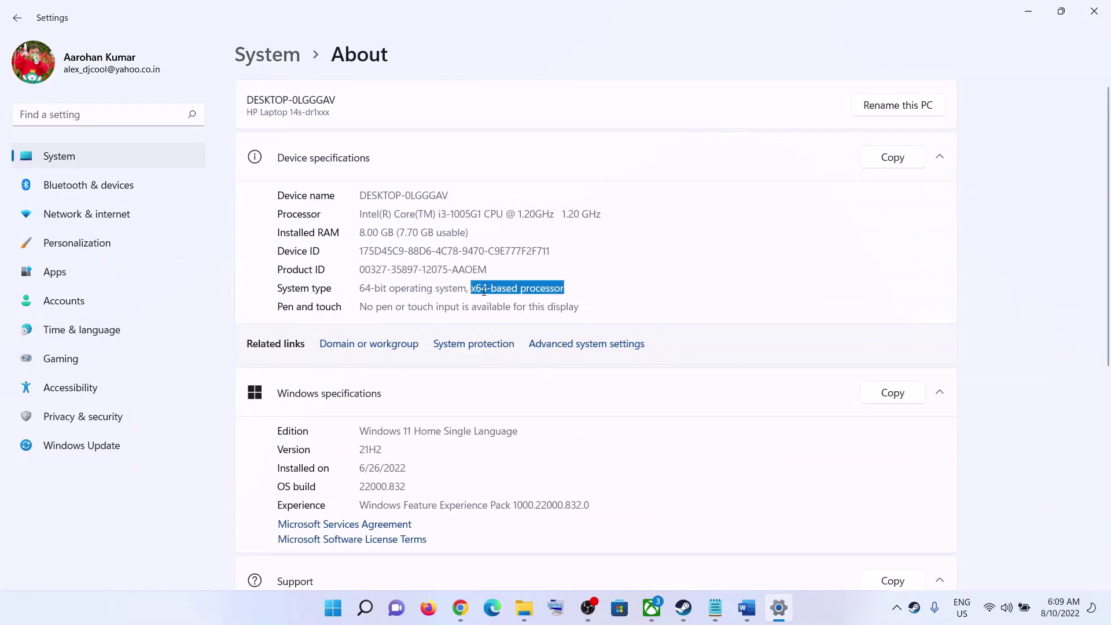
left_click(1029, 12)
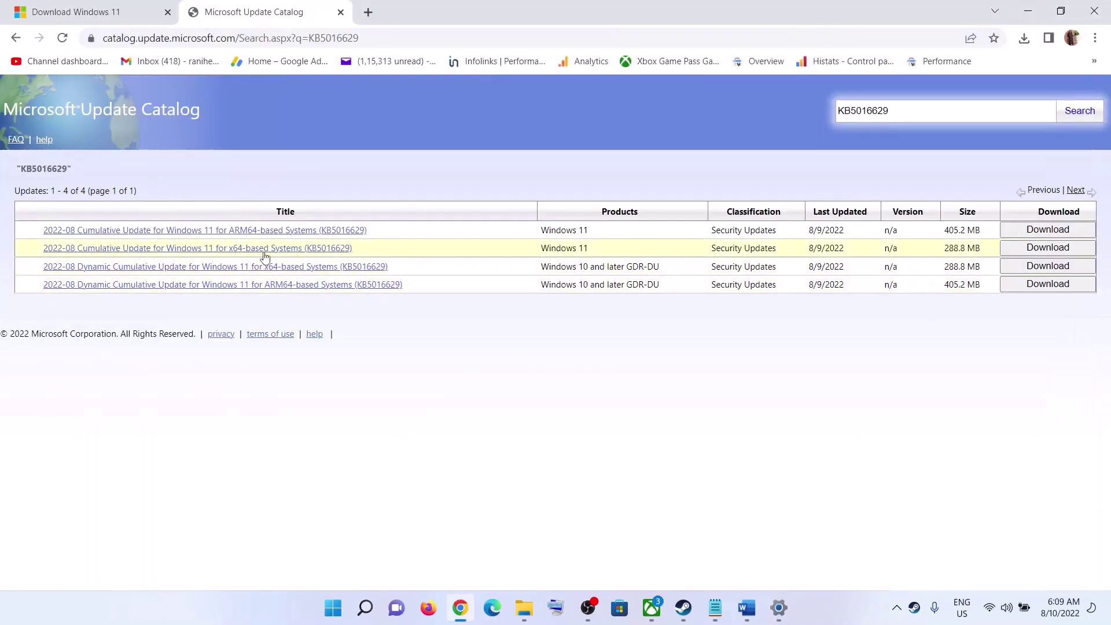
- Download the .msu file of the 2022-08 Cumulative Update for Windows 11 for x64-based Systems and check the download's progress
left_click(1048, 248)
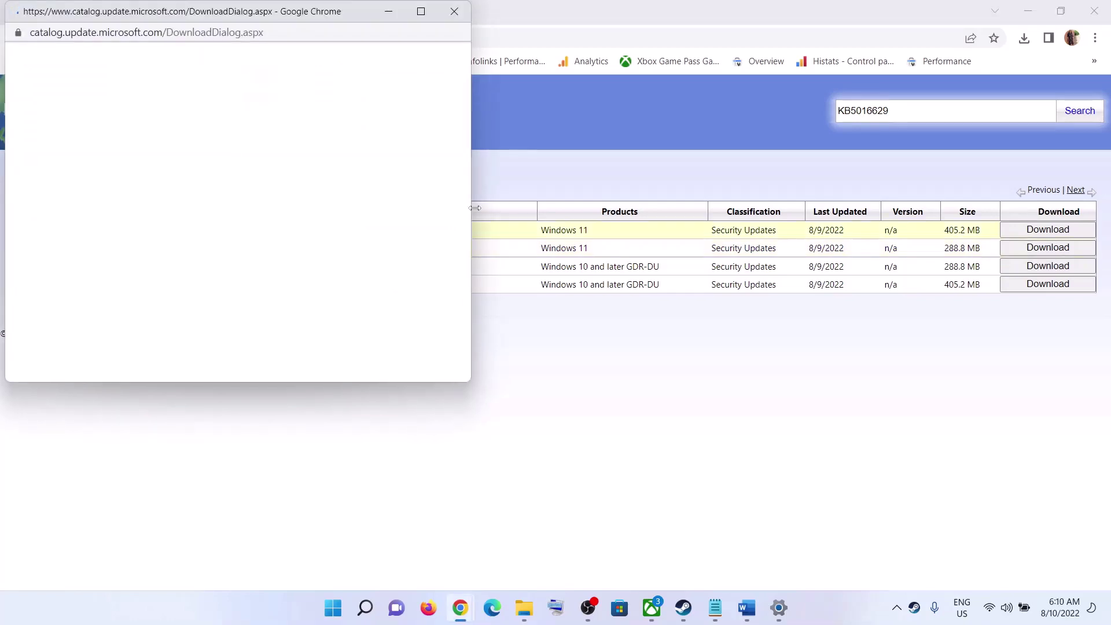
left_click_drag(235, 12, 634, 87)
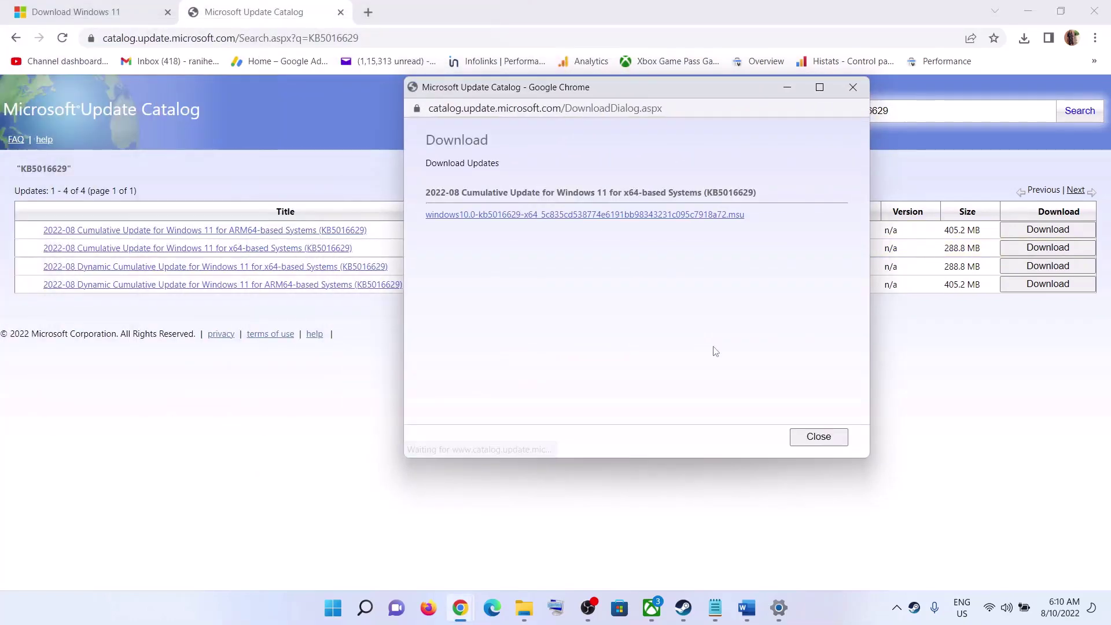
left_click(588, 218)
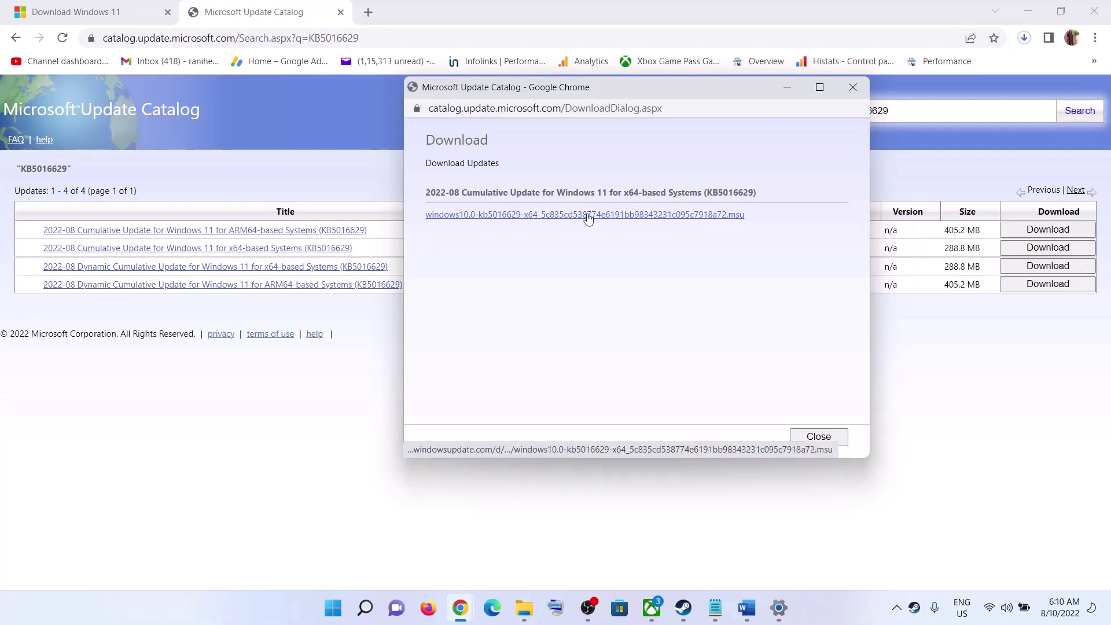
left_click(1024, 39)
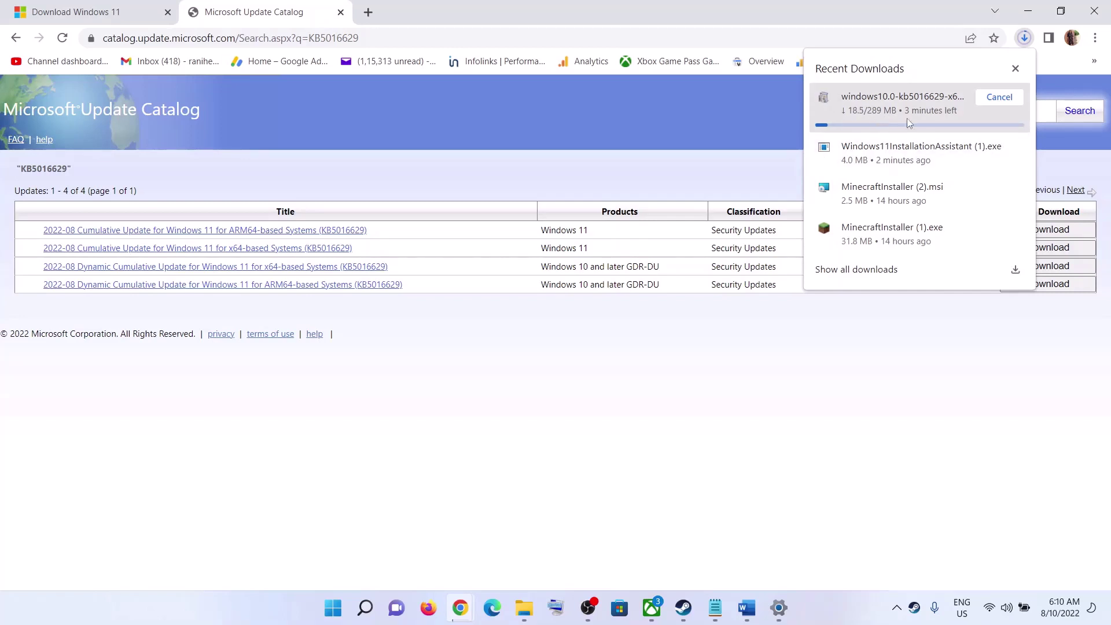
left_click(616, 126)
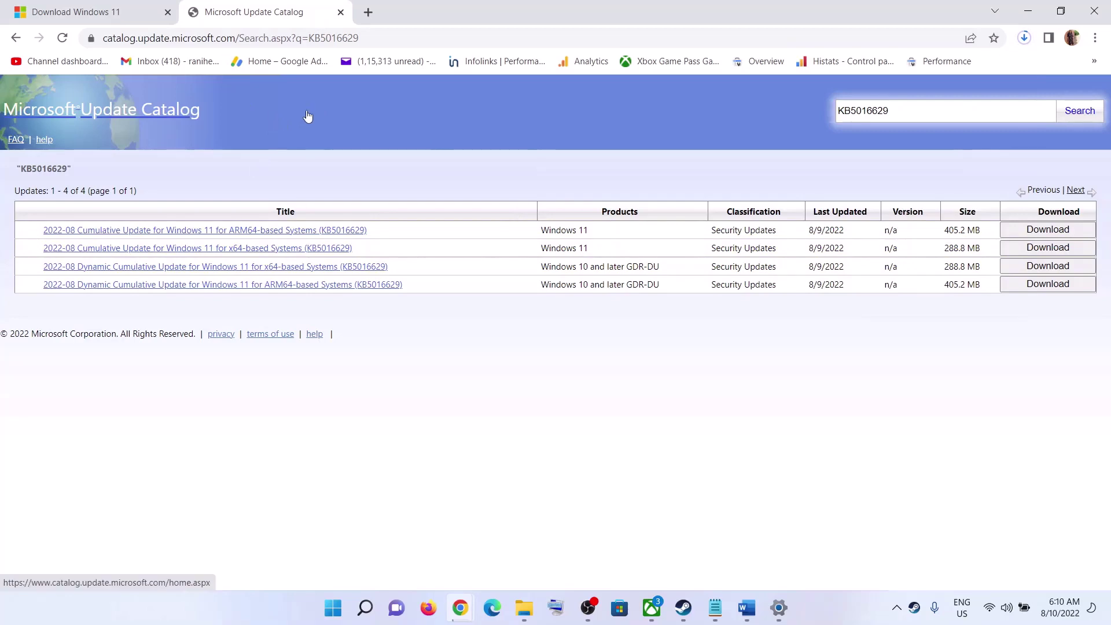
- Switch to the Word guide and copy the Step 5 commands from "SC config trustedinstaller start=auto" through "net start appidsvc"
left_click(747, 608)
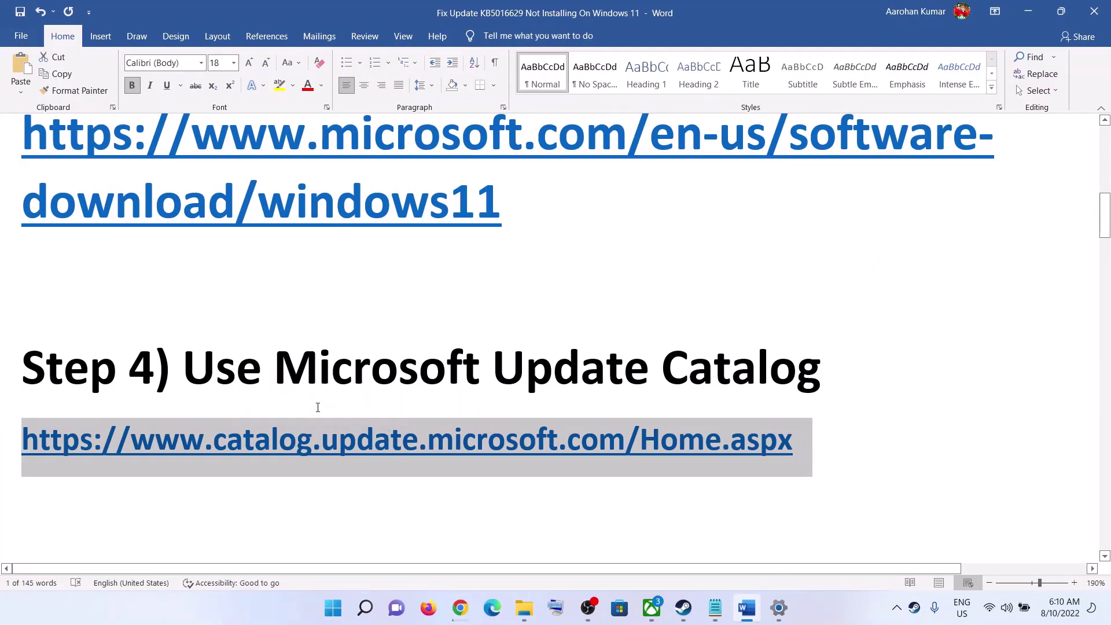
scroll(393, 395, "down", 5)
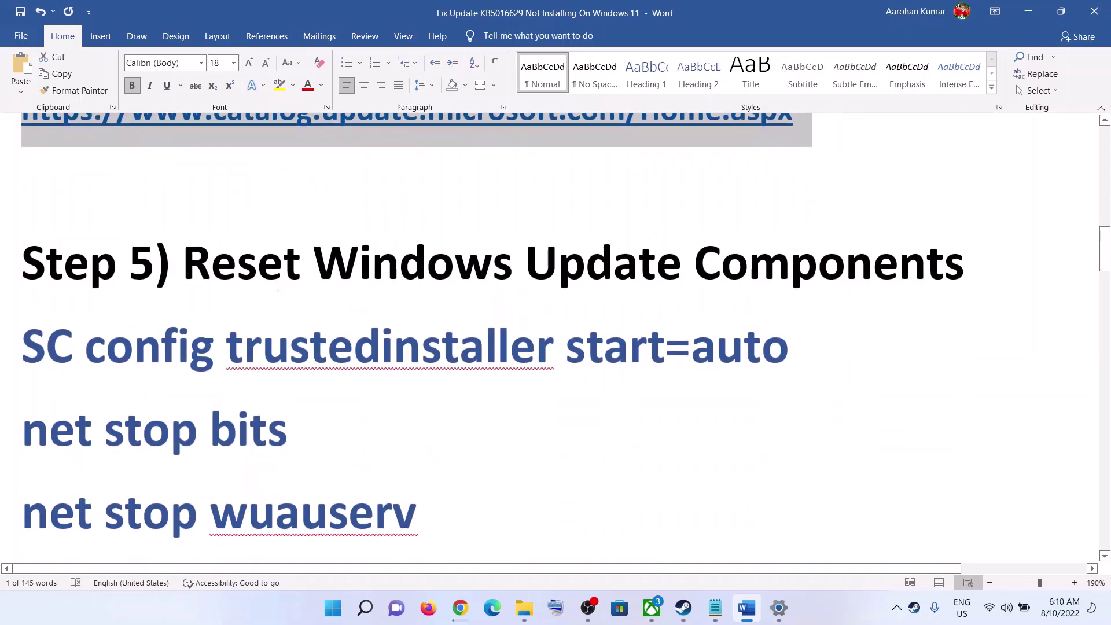
left_click_drag(226, 271, 984, 284)
left_click(3, 385)
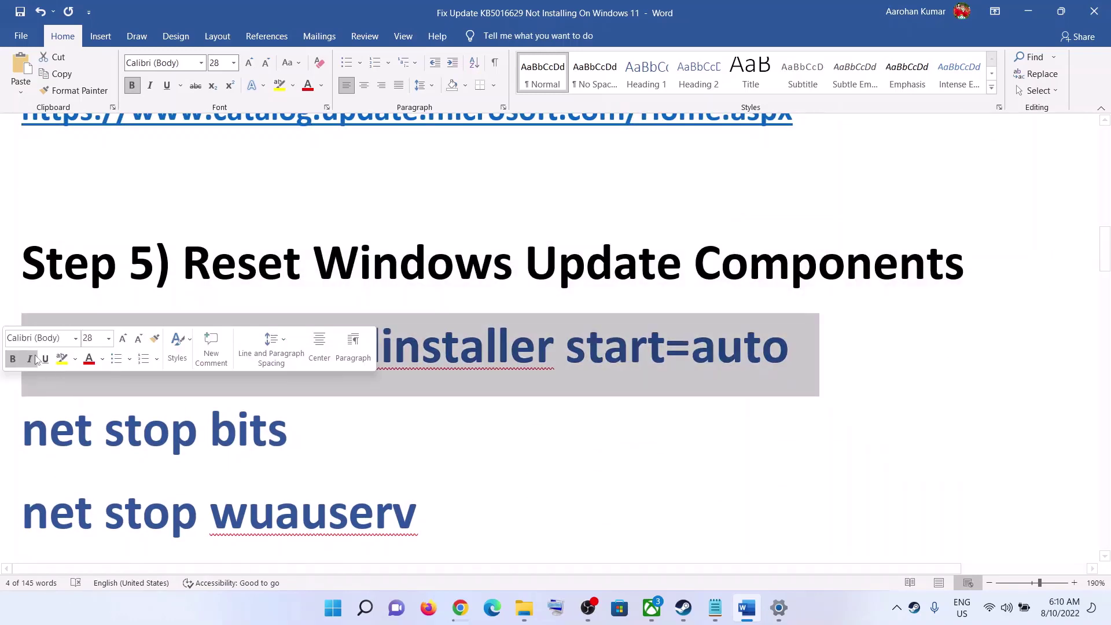
left_click(116, 444)
left_click_drag(23, 347, 402, 449)
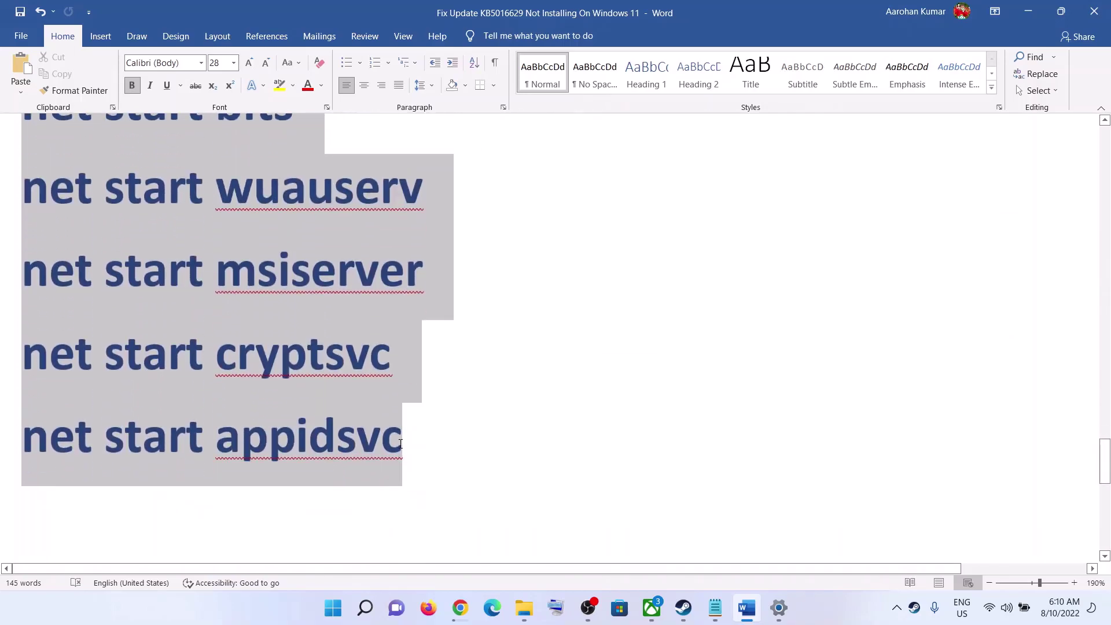
right_click(143, 301)
left_click(173, 353)
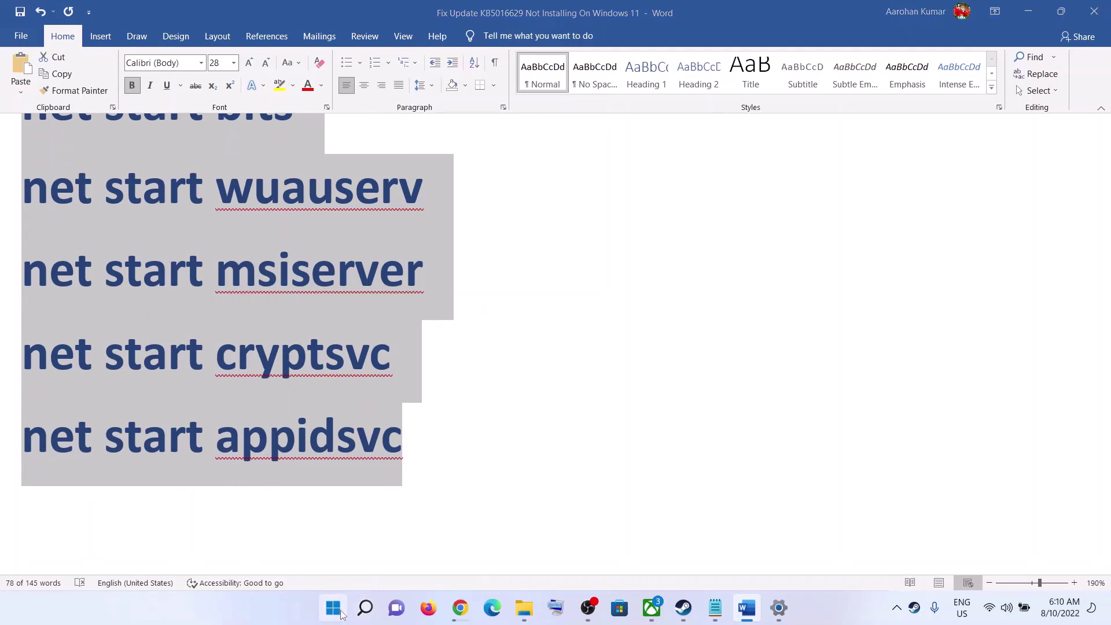
- Launch Notepad and paste the copied Windows Update reset commands into a blank document
left_click(334, 608)
type("notepad")
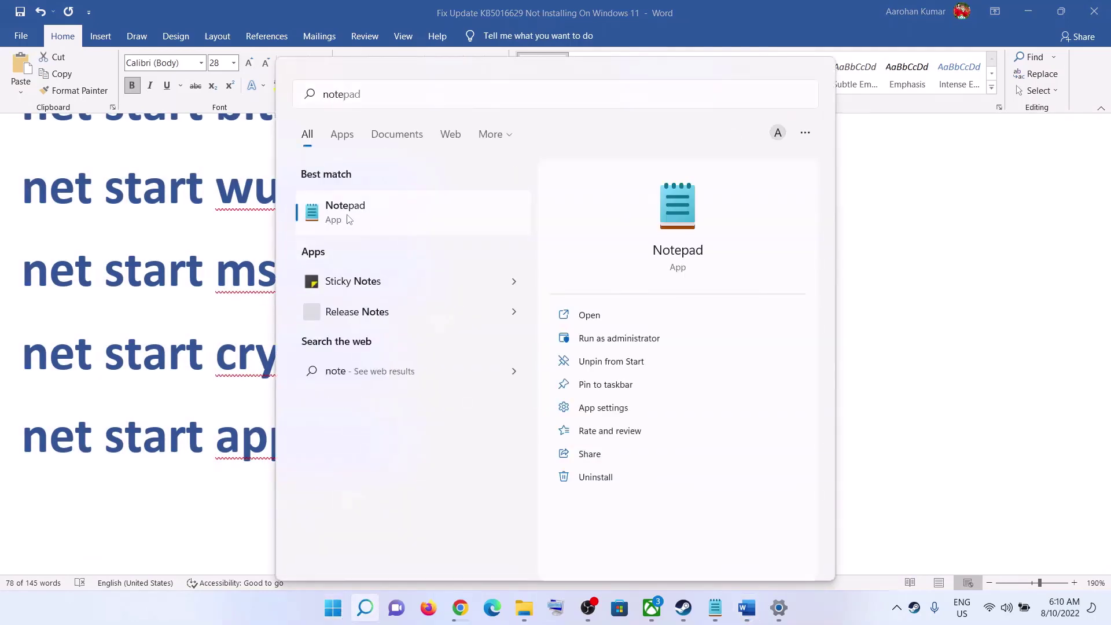
left_click(347, 218)
right_click(449, 270)
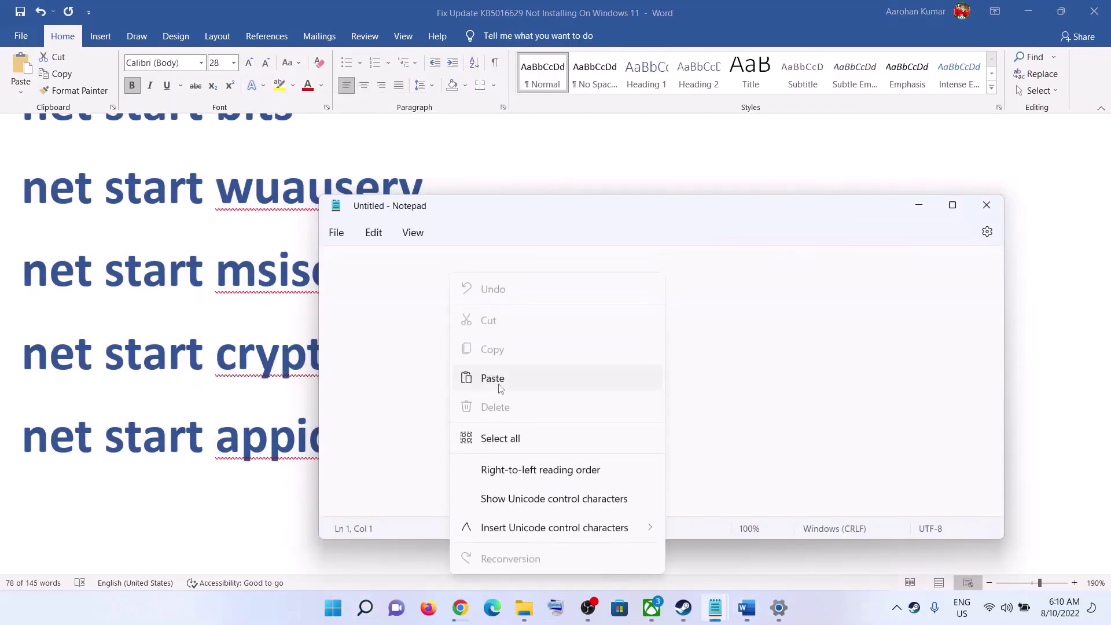
left_click(486, 375)
- Begin saving the commands as a new file on the Desktop, copying the name Wufix.bat from the guide as its file name
left_click(336, 233)
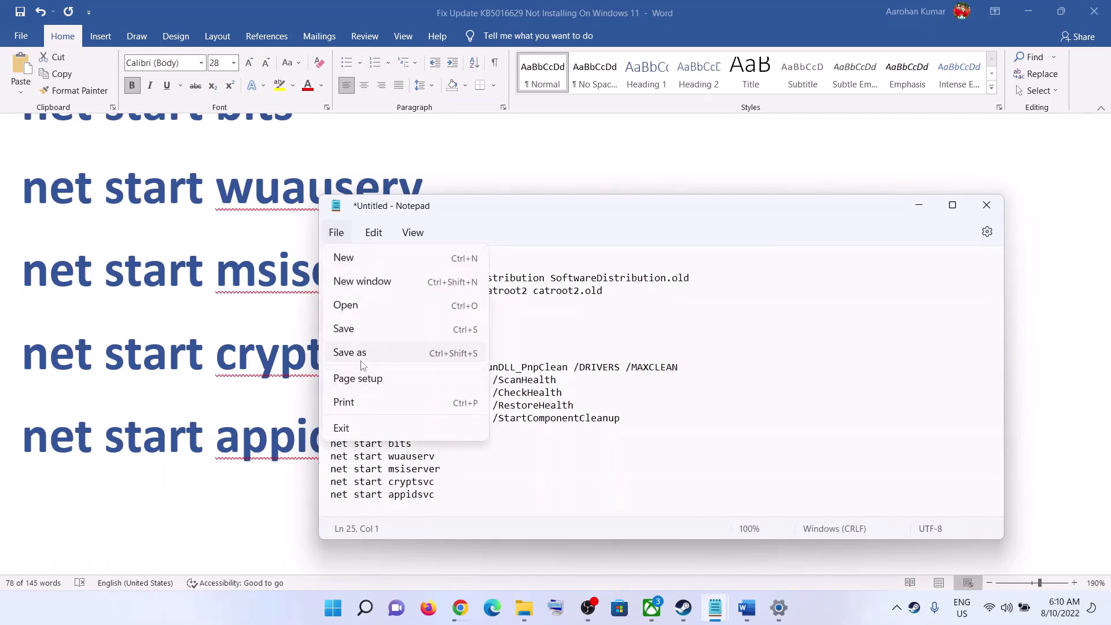
left_click(350, 353)
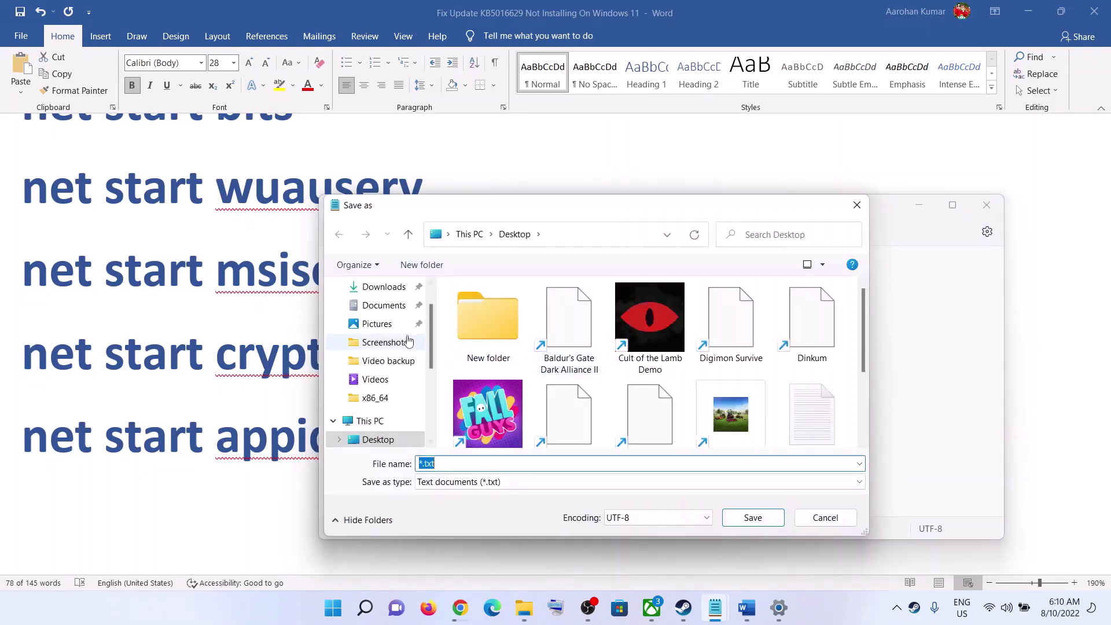
left_click(449, 460)
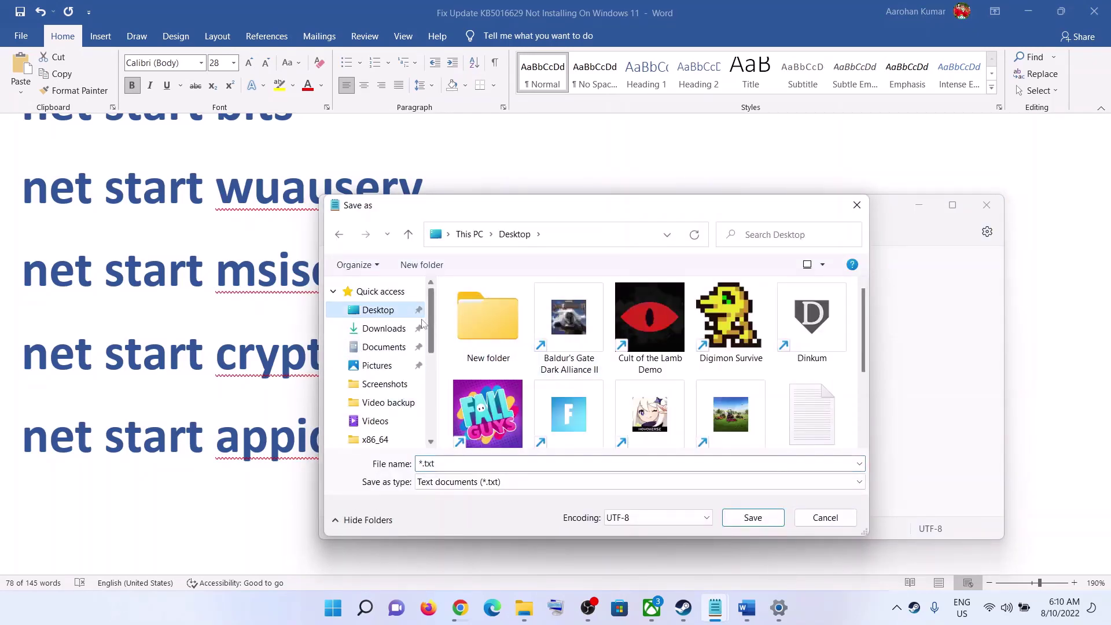
double_click(451, 463)
scroll(161, 392, "down", 3)
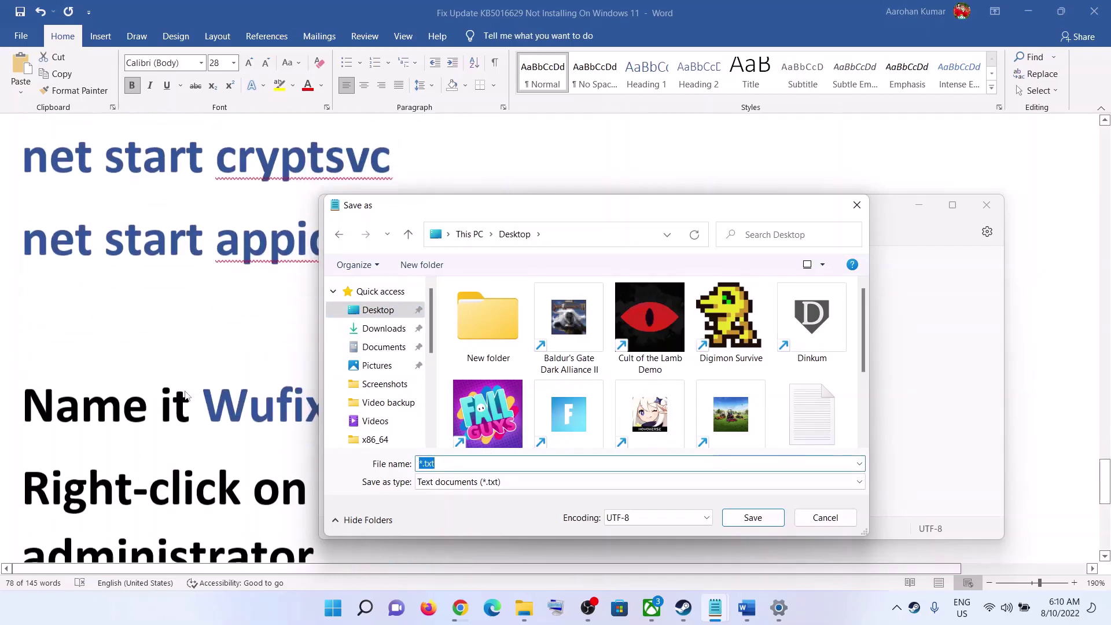
left_click(231, 399)
left_click_drag(413, 405, 206, 405)
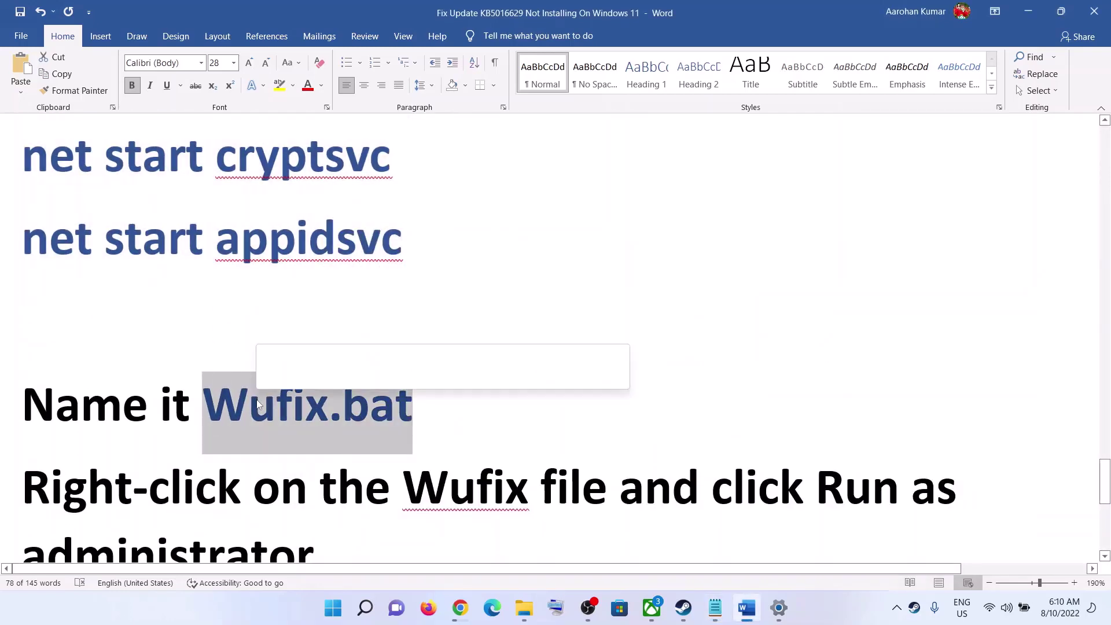
key("ctrl+c")
key("alt+Tab")
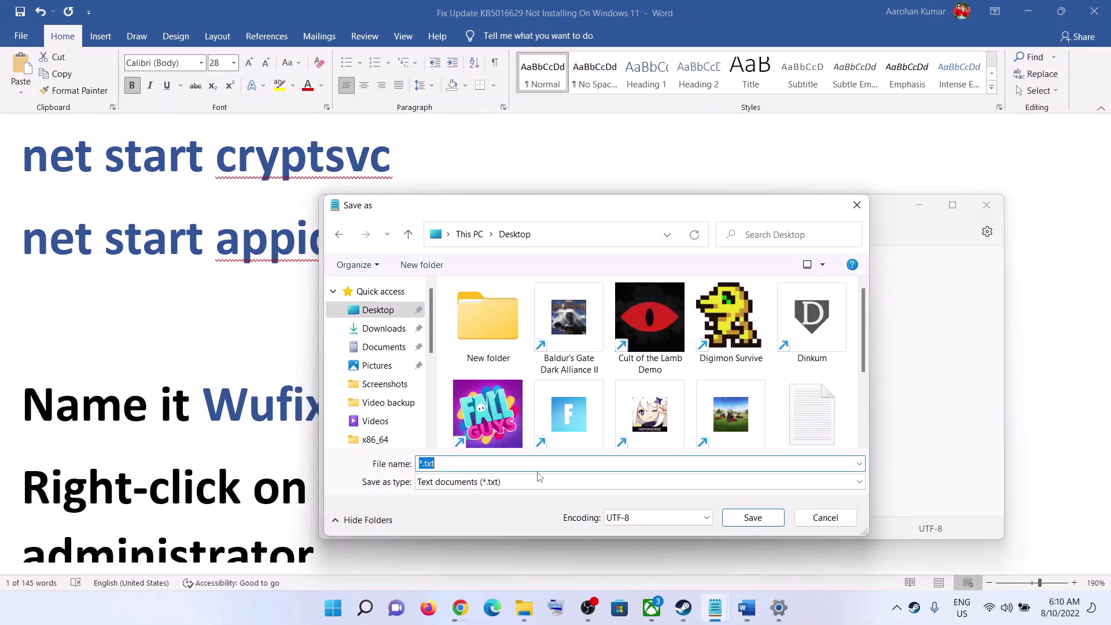
key("ctrl+v")
- Set the save type to All files, save the batch file and close Notepad
left_click(431, 483)
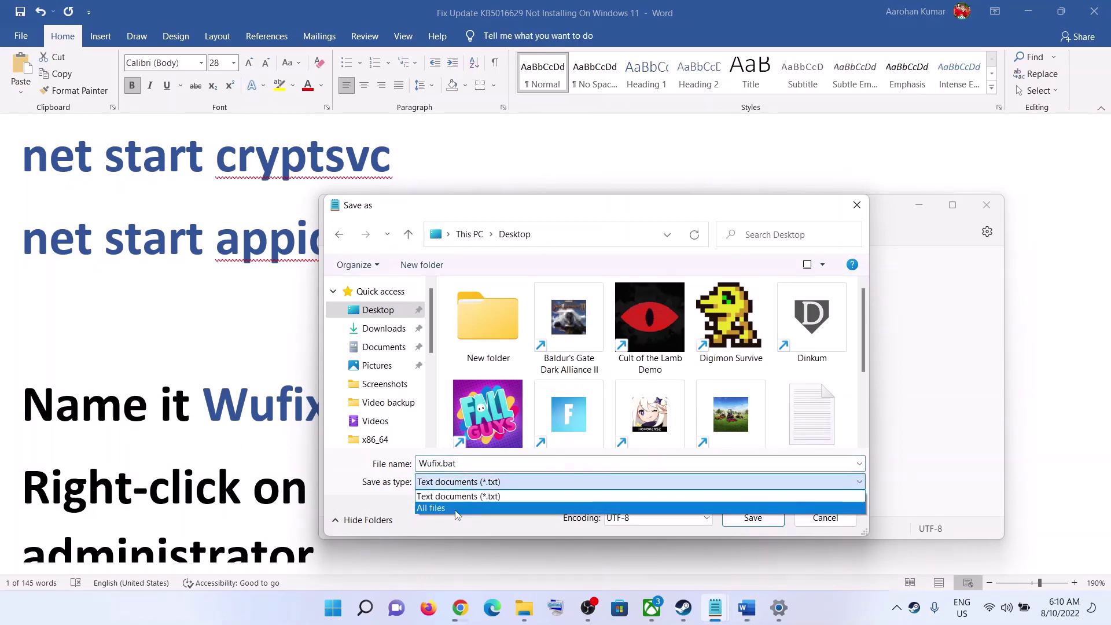
left_click(457, 512)
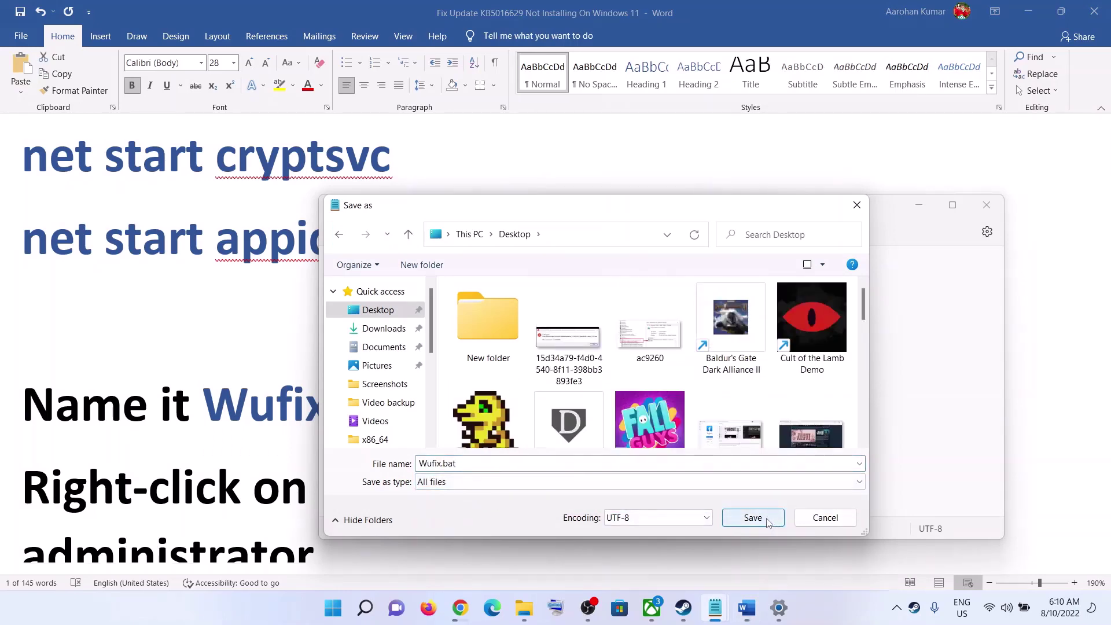
left_click(753, 517)
left_click(987, 205)
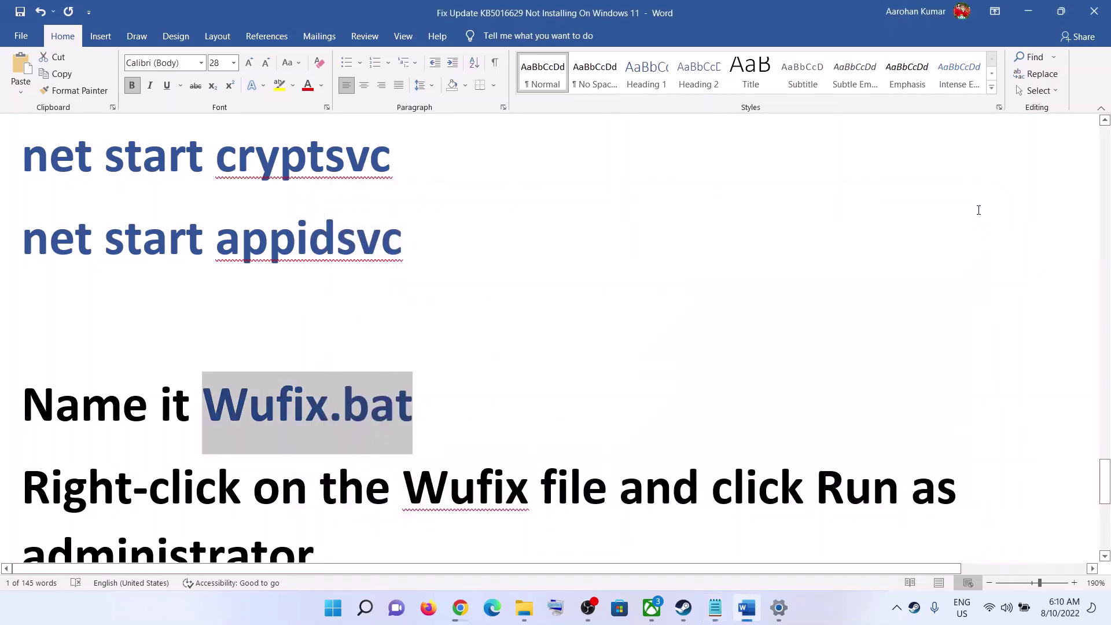
- Show the desktop and run the Wufix batch file as administrator
key("super+d")
left_click(363, 246)
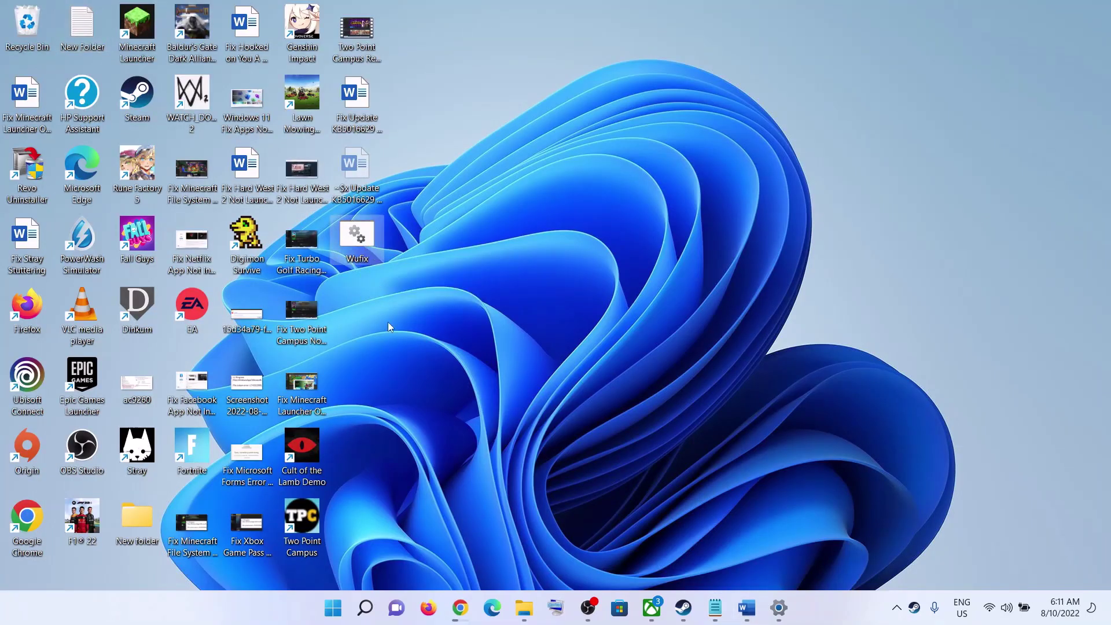
right_click(364, 241)
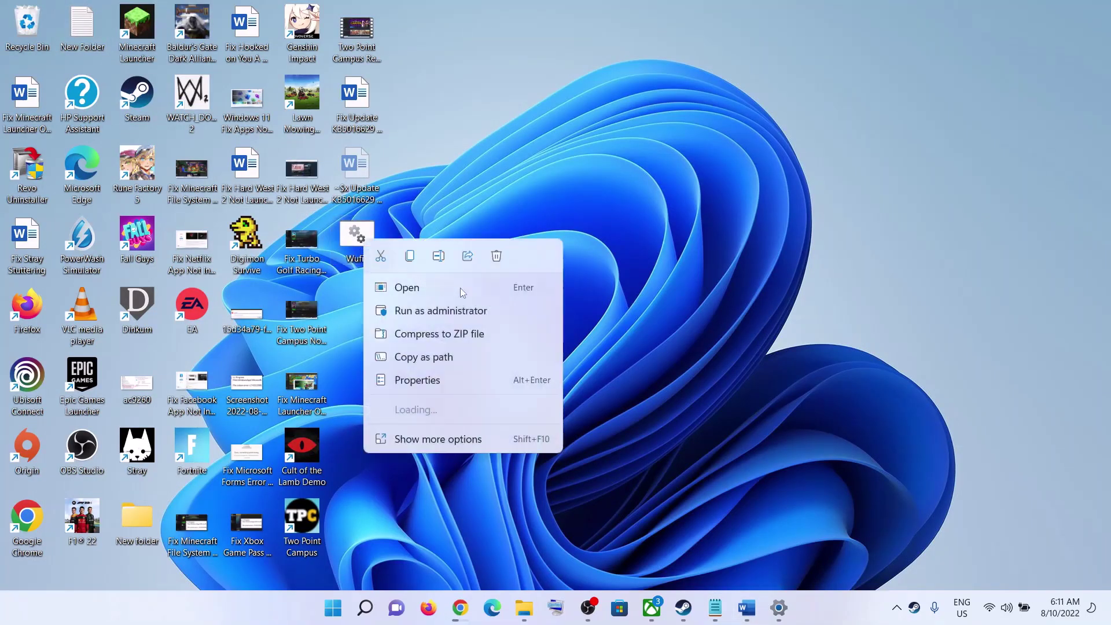
right_click(355, 230)
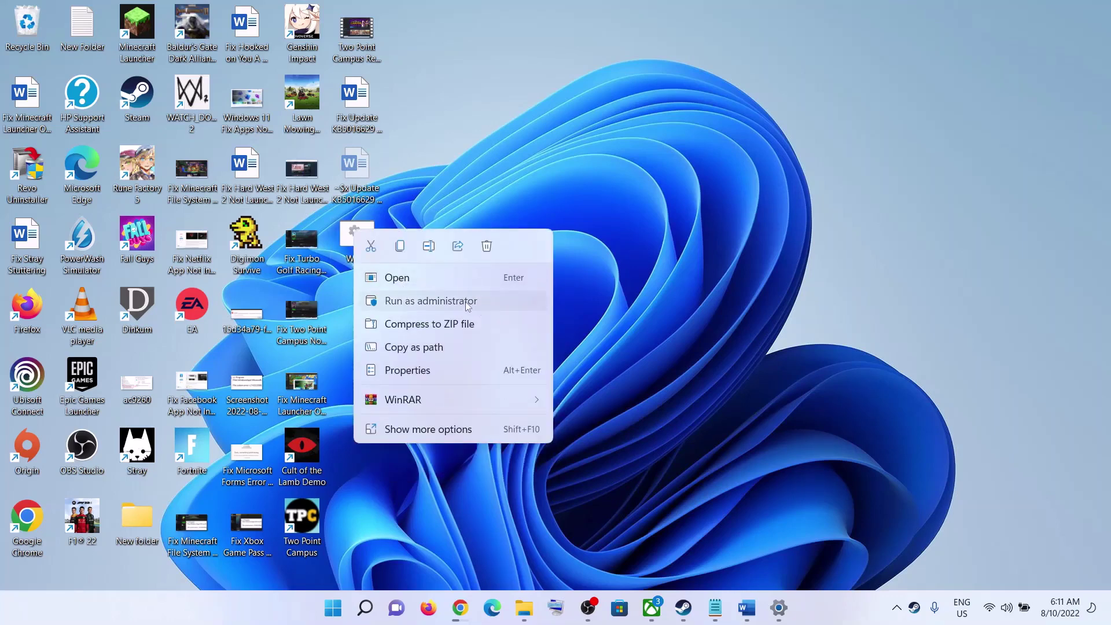
left_click(472, 301)
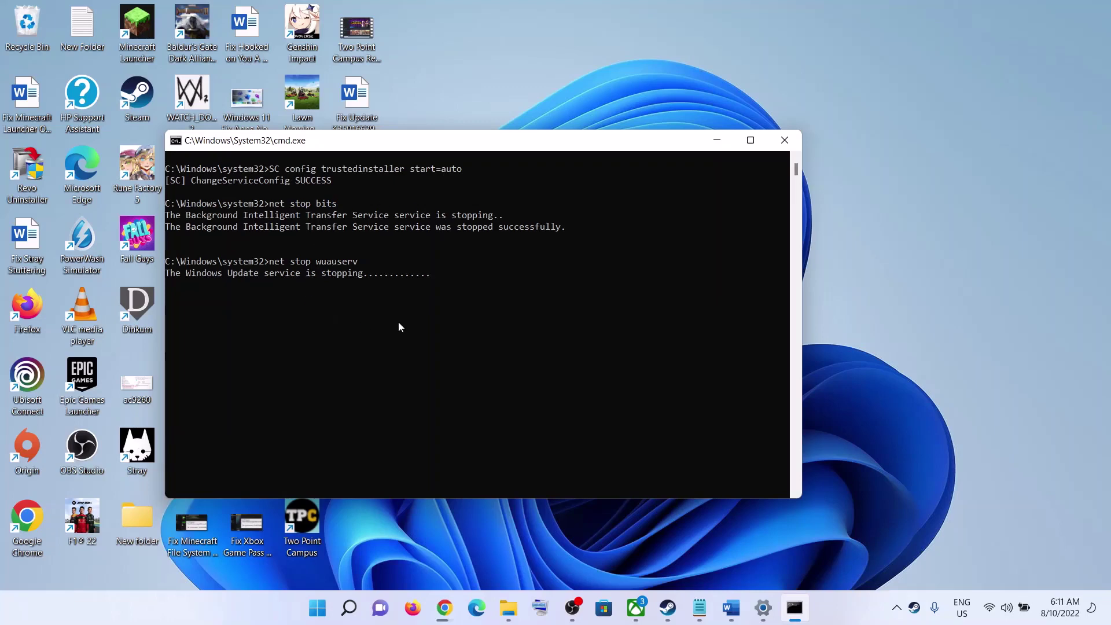
- Return to the Word guide, read the "Restart your PC" instruction and look at the Restart power option without choosing it
left_click(731, 607)
scroll(438, 481, "down", 4)
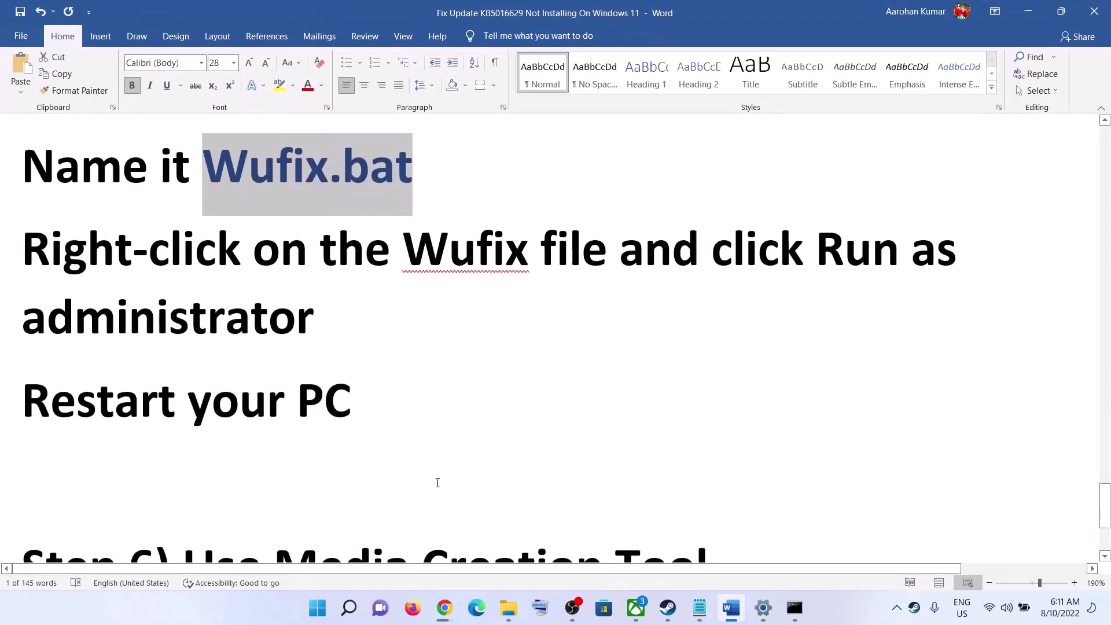
left_click_drag(26, 373, 397, 385)
left_click(327, 603)
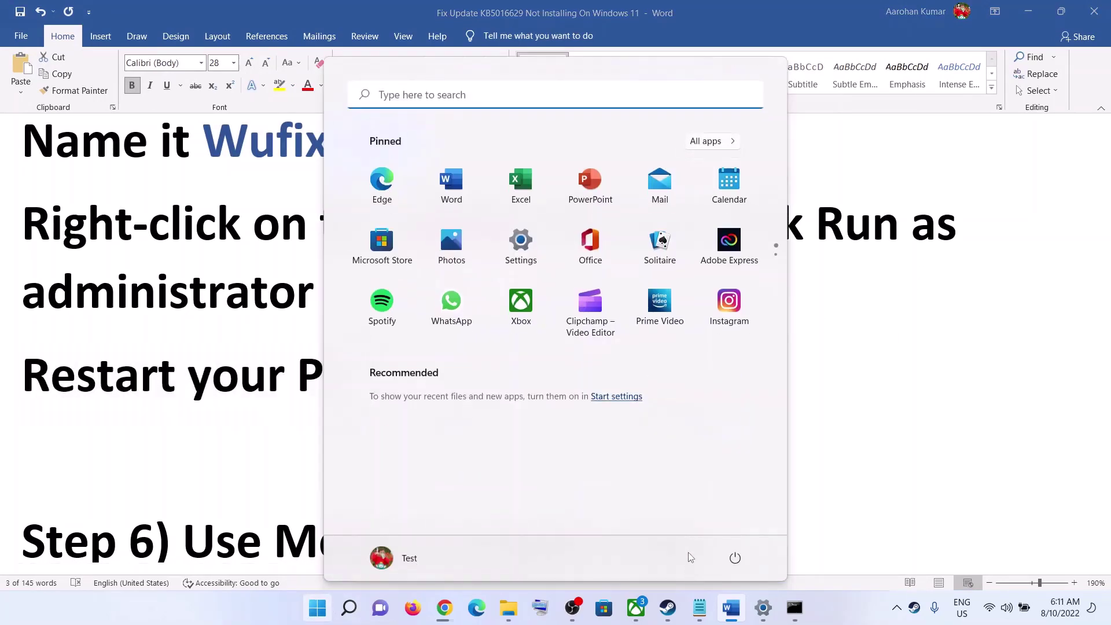
left_click(735, 556)
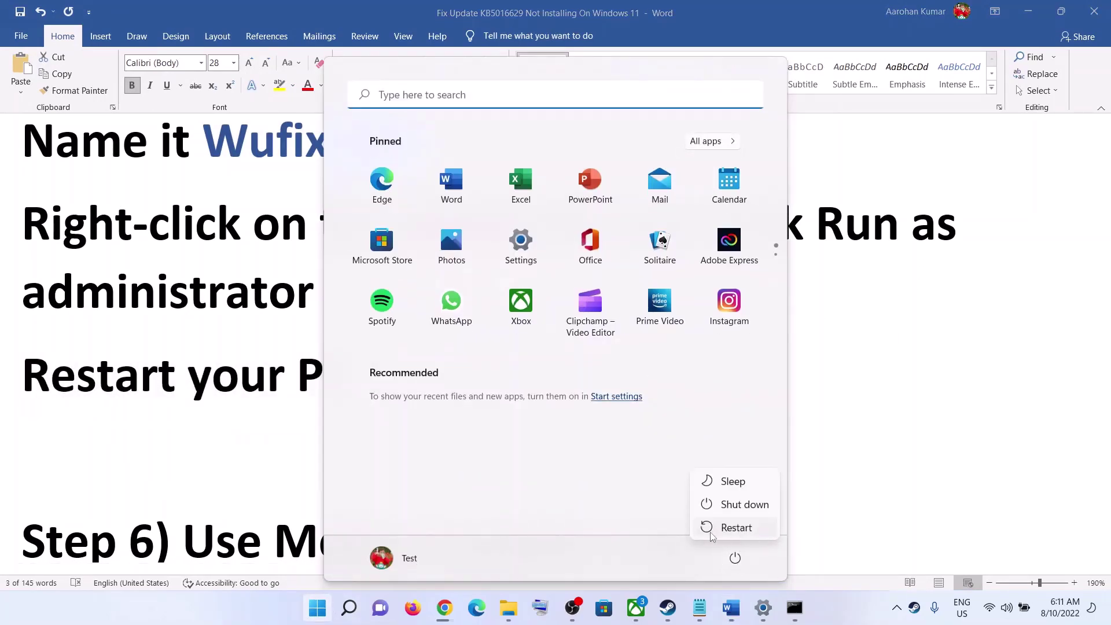
left_click(187, 354)
left_click(153, 346)
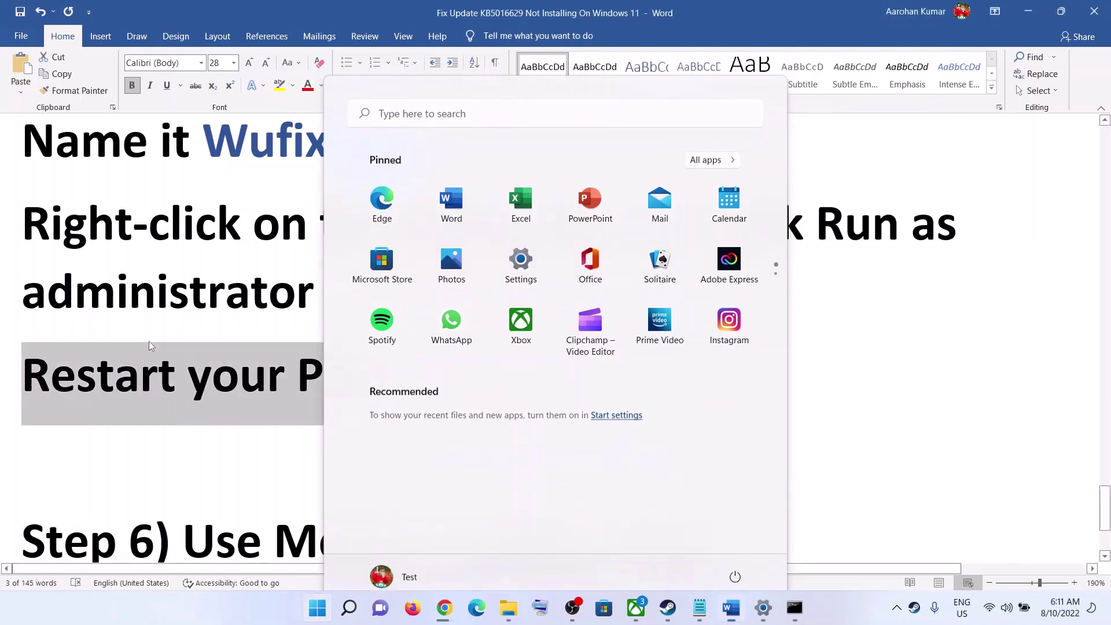
- Copy the Windows 11 software download link under Step 6) Use Media Creation Tool in the guide
scroll(457, 393, "down", 3)
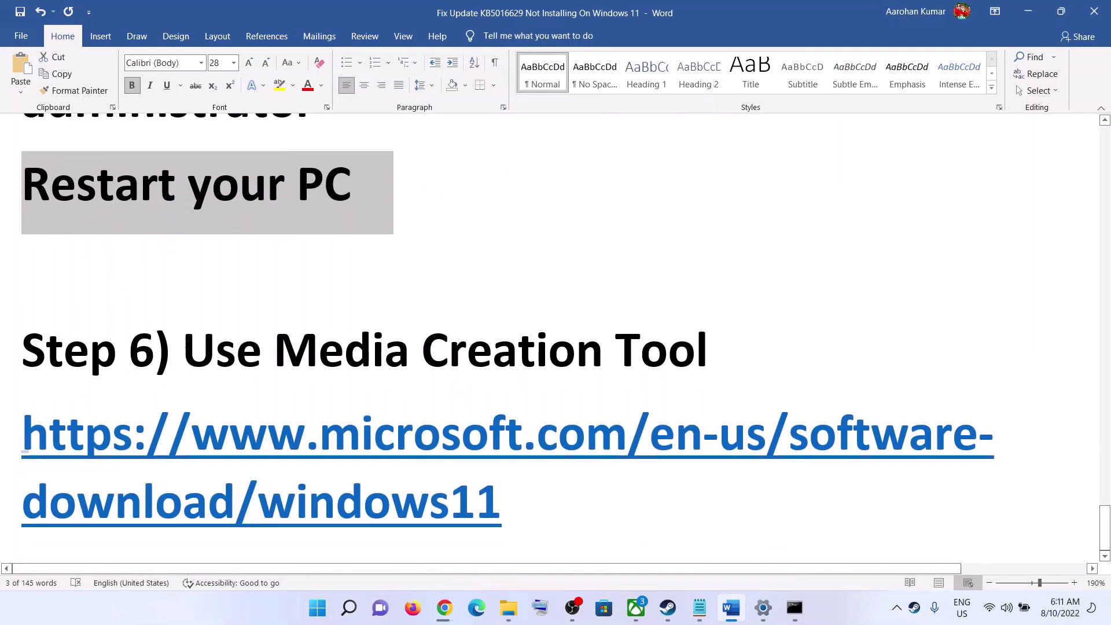
left_click_drag(182, 342, 760, 372)
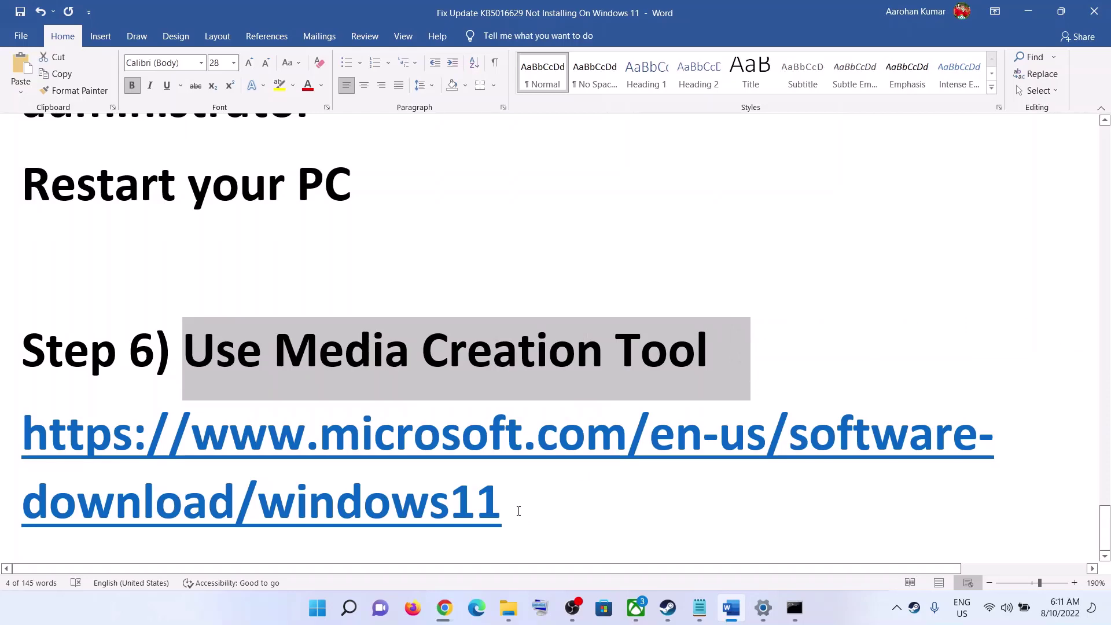
triple_click(519, 511)
right_click(317, 491)
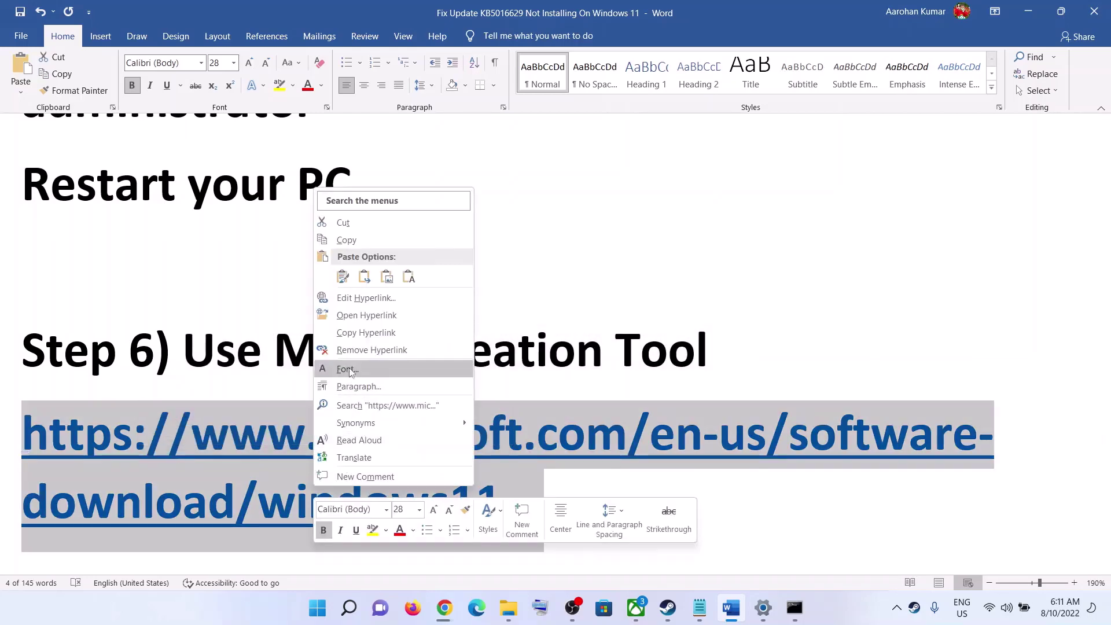
left_click(347, 241)
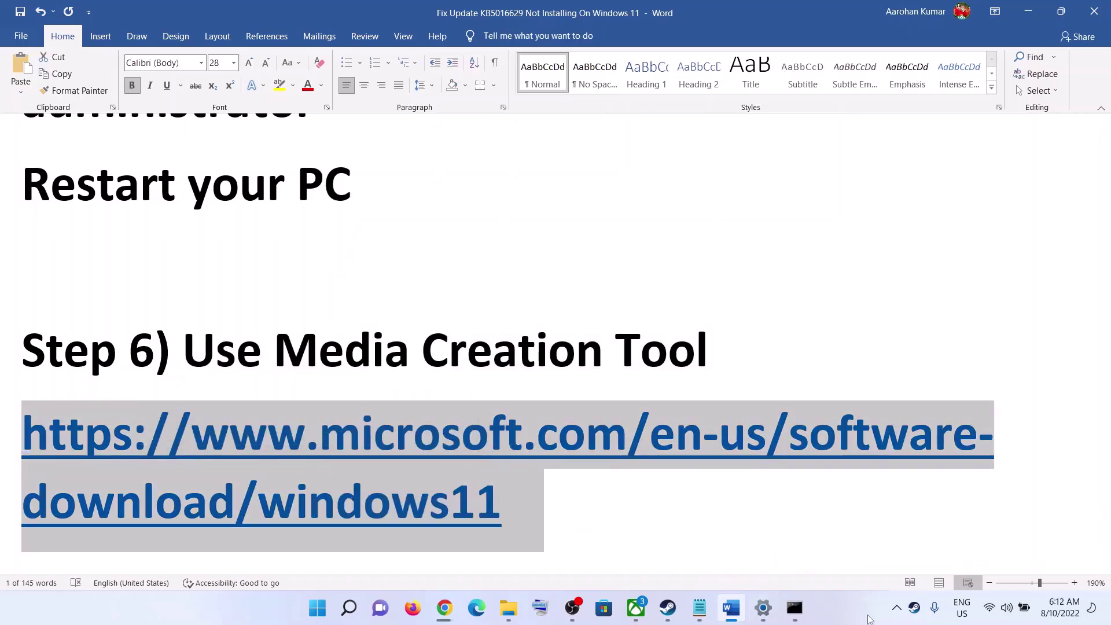
left_click(831, 617)
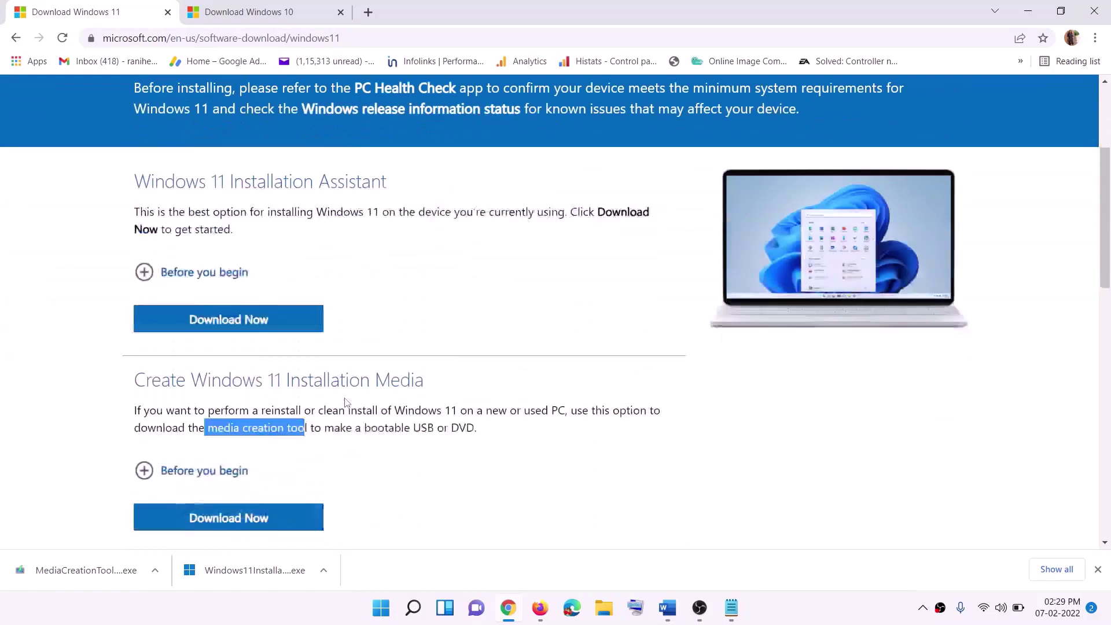
- Download the media creation tool from the Create Windows 11 Installation Media section of Microsoft's download page in Chrome
scroll(230, 355, "down", 1)
left_click_drag(208, 343, 321, 343)
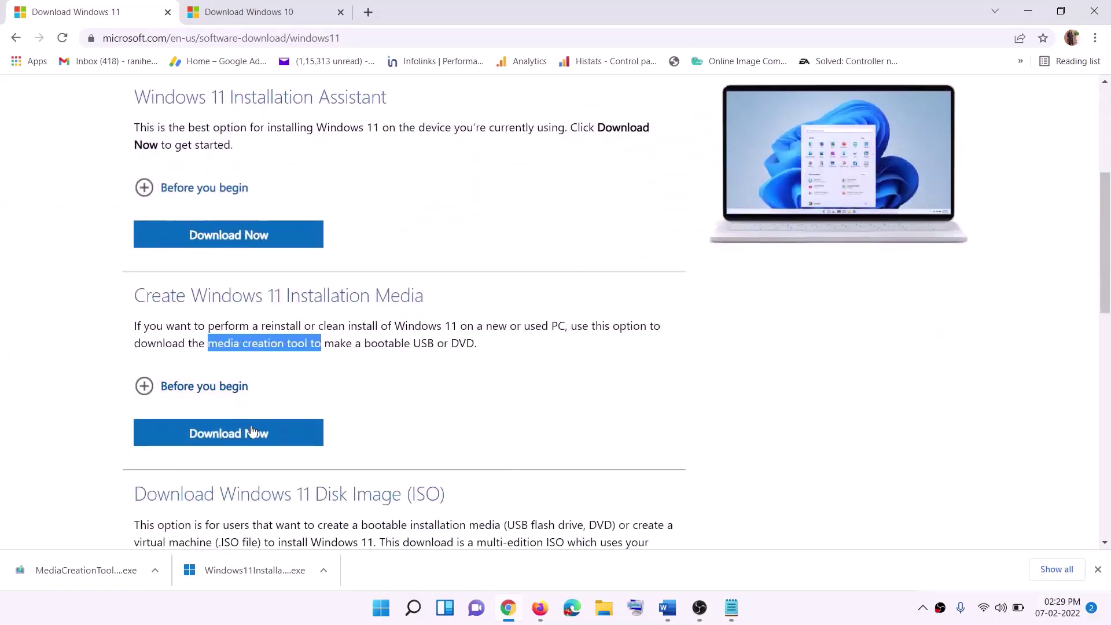
left_click(221, 442)
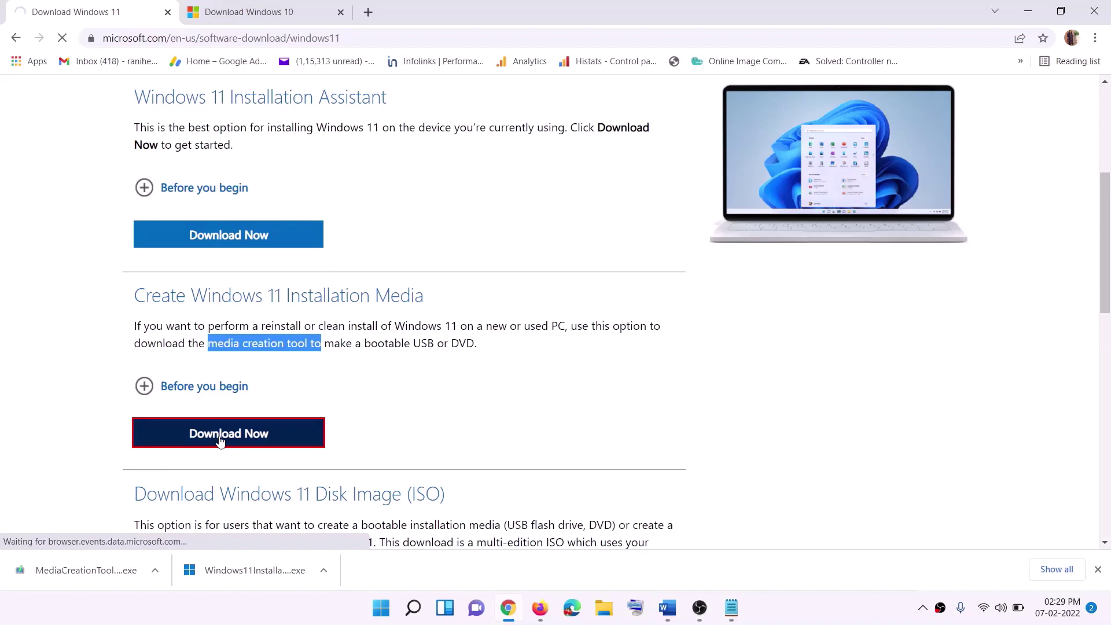
- Run the downloaded MediaCreationTool with elevated permission, accept the license terms and keep the recommended language and edition
left_click(77, 572)
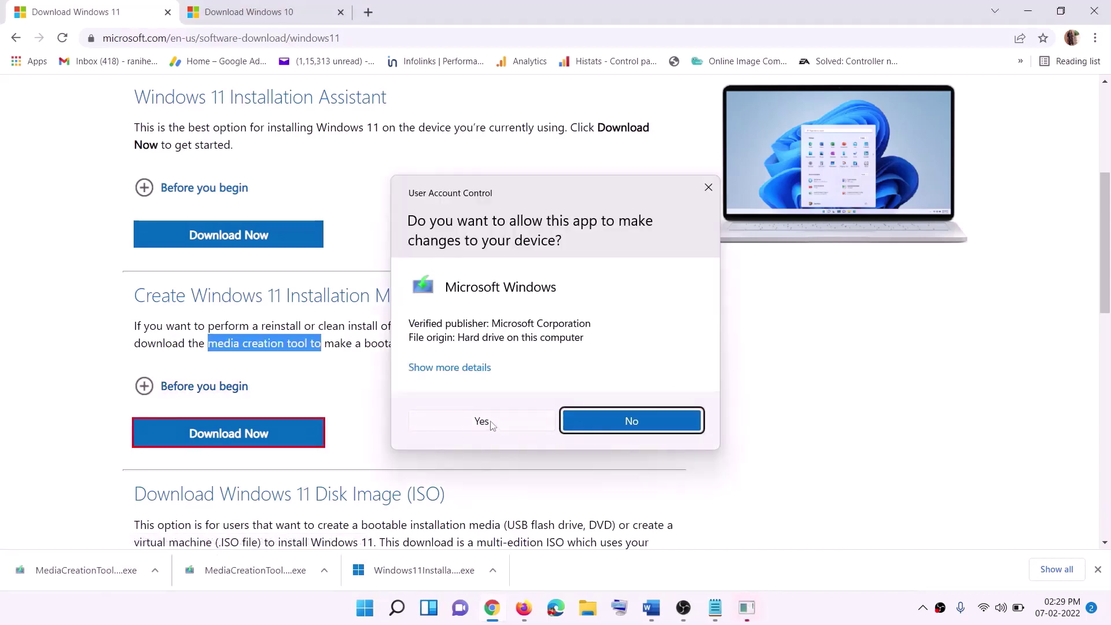
left_click(482, 421)
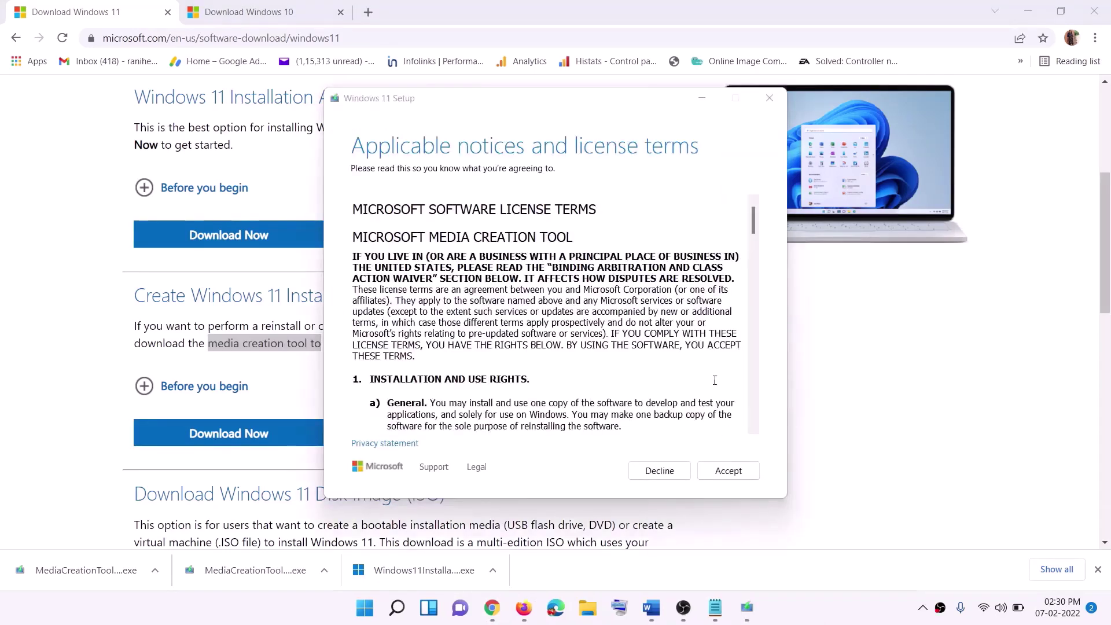
left_click(728, 470)
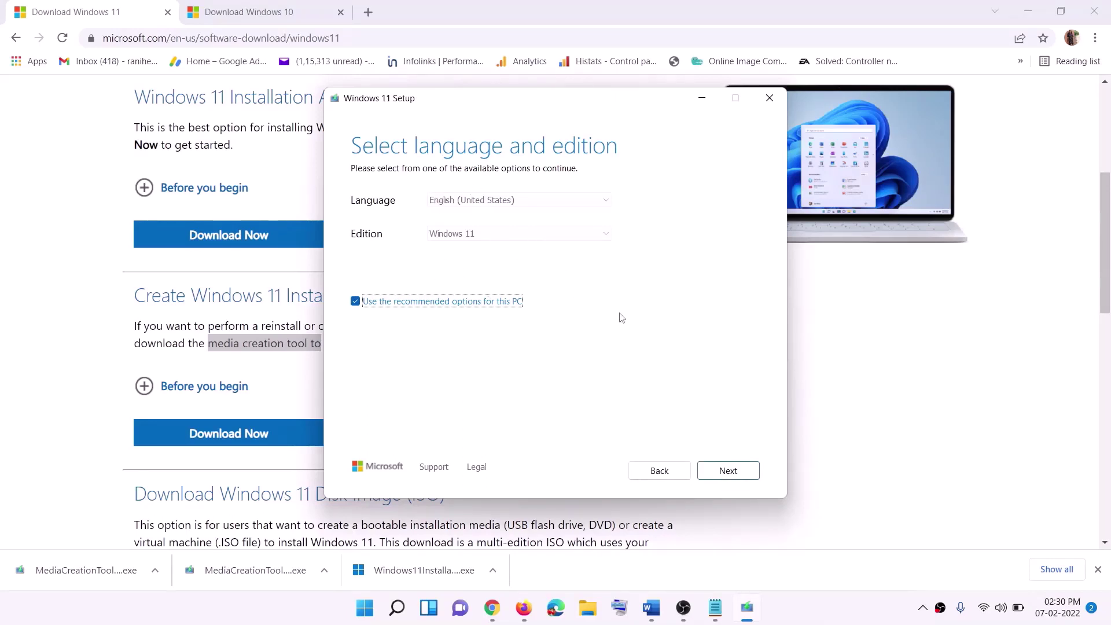
left_click(724, 471)
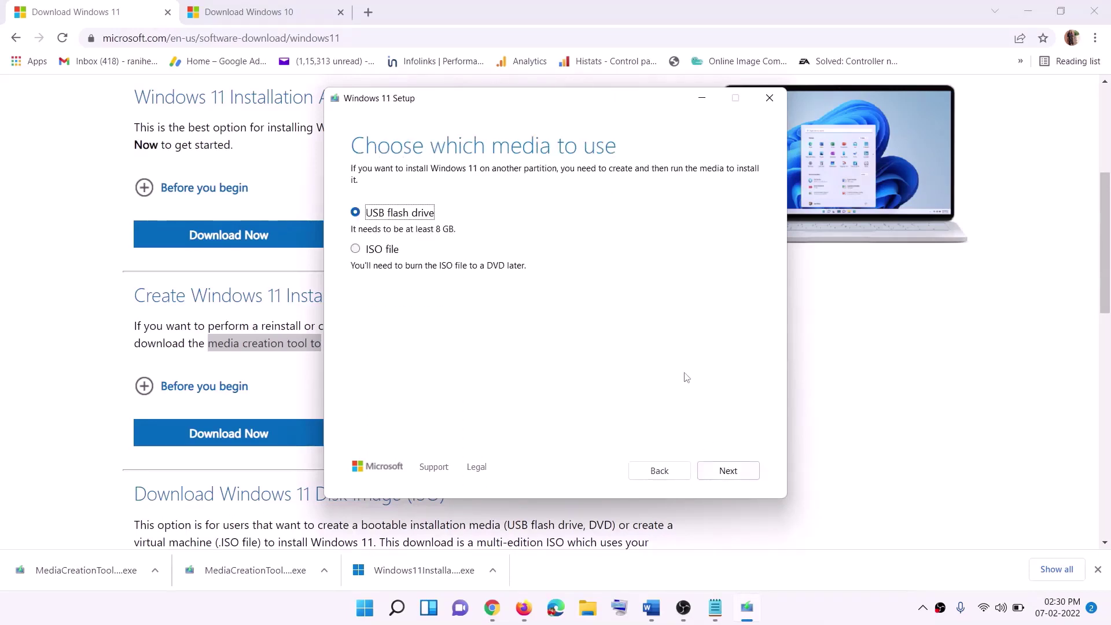
- Choose the ISO file media option in Windows 11 Setup and select the Desktop as the location for the Windows ISO
left_click(382, 250)
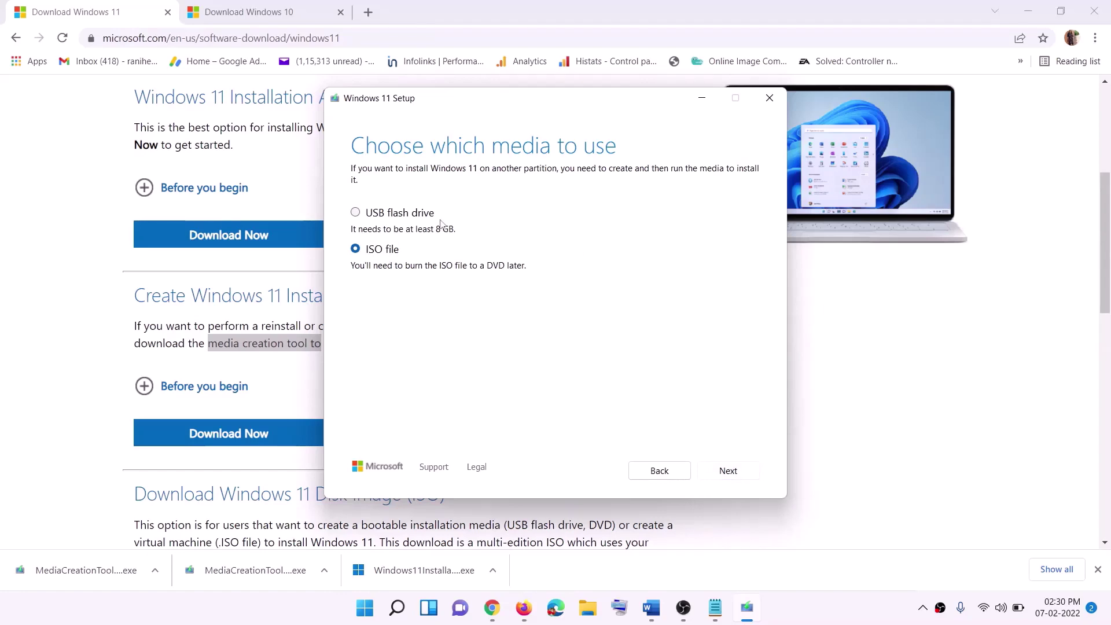
left_click(728, 471)
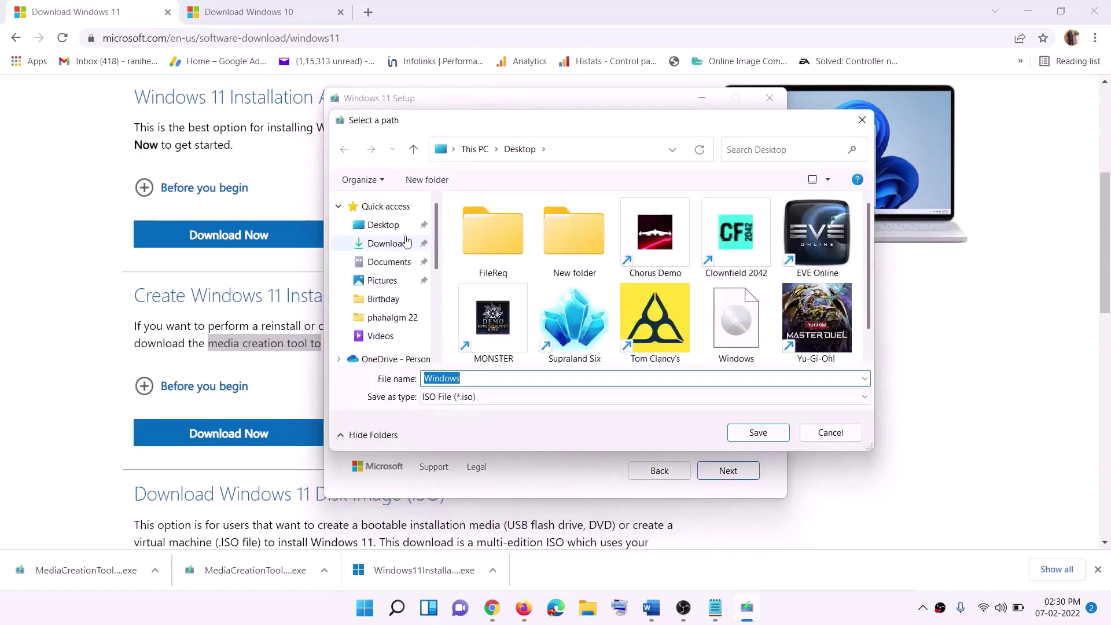
left_click(381, 227)
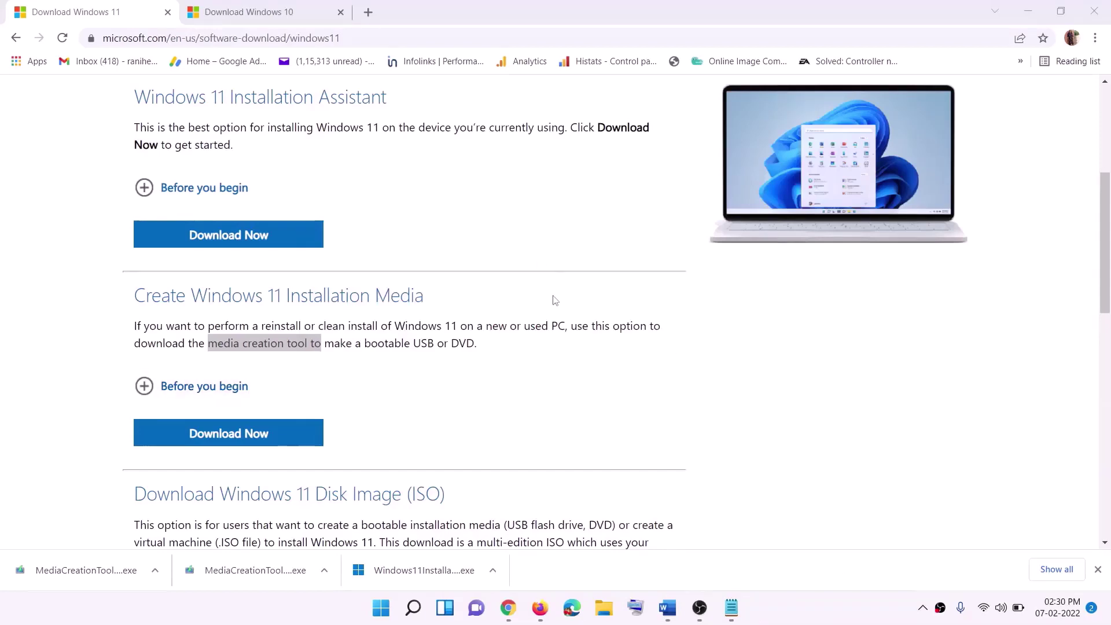
- Show the desktop, move the Windows ISO file to a free spot among the icons and mount it
key("super+d")
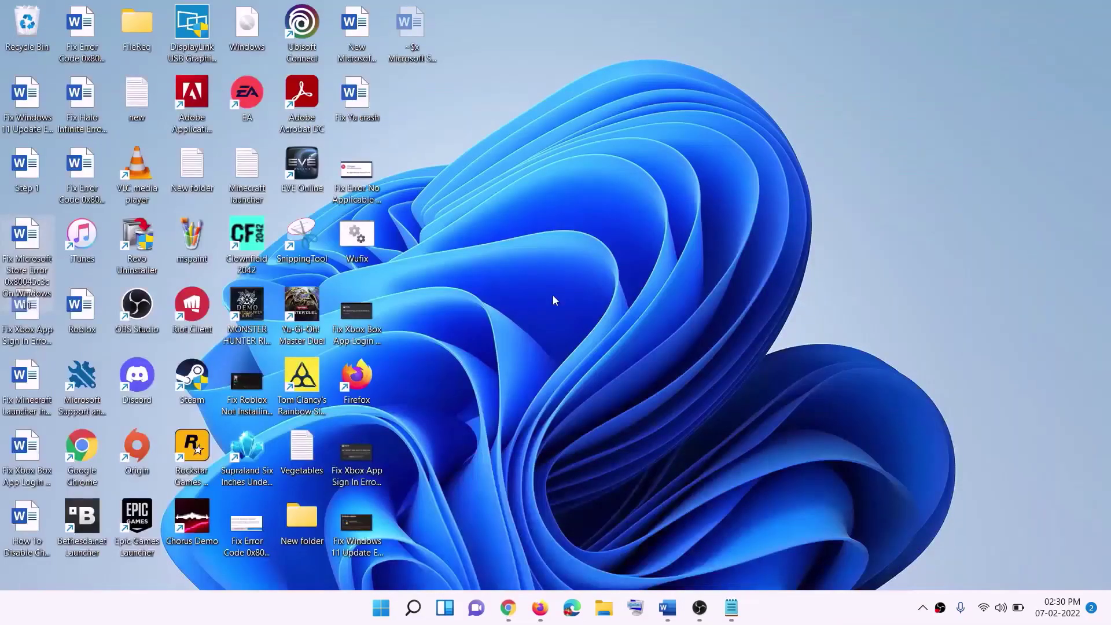
left_click_drag(252, 32, 447, 374)
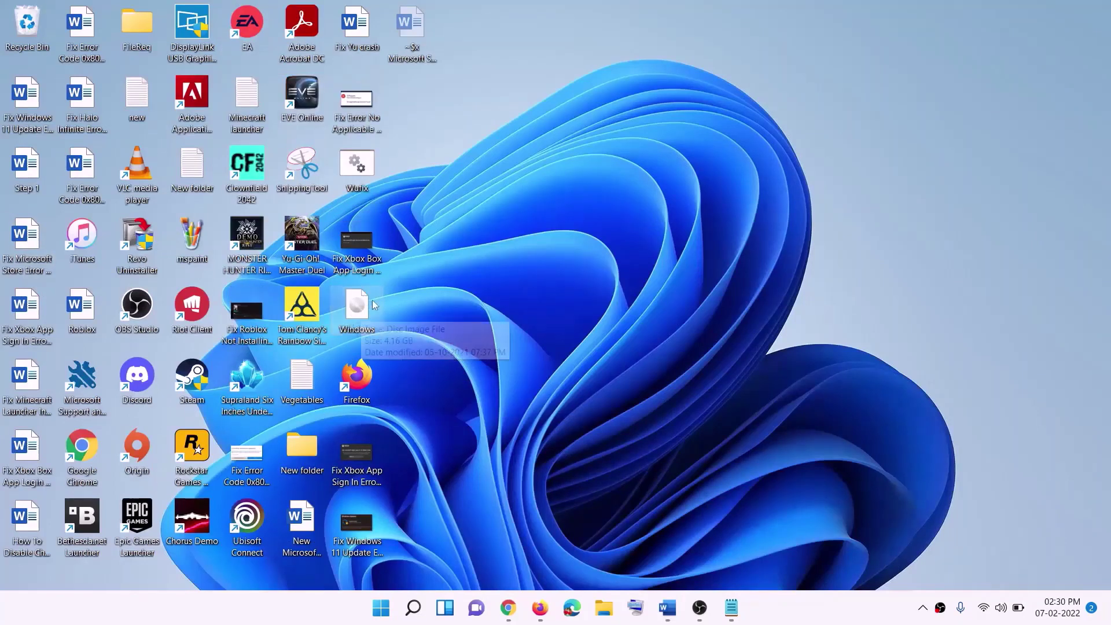
double_click(360, 313)
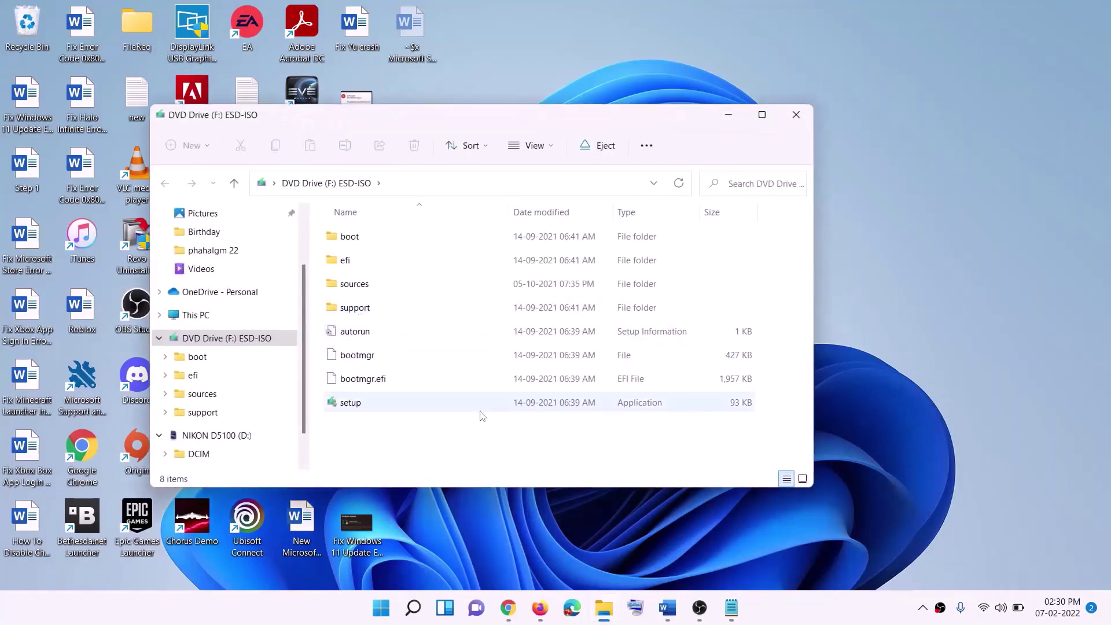
- Run setup from the mounted ESD-ISO drive, allow it to make changes and proceed past the Install Windows 11 page
left_click(353, 405)
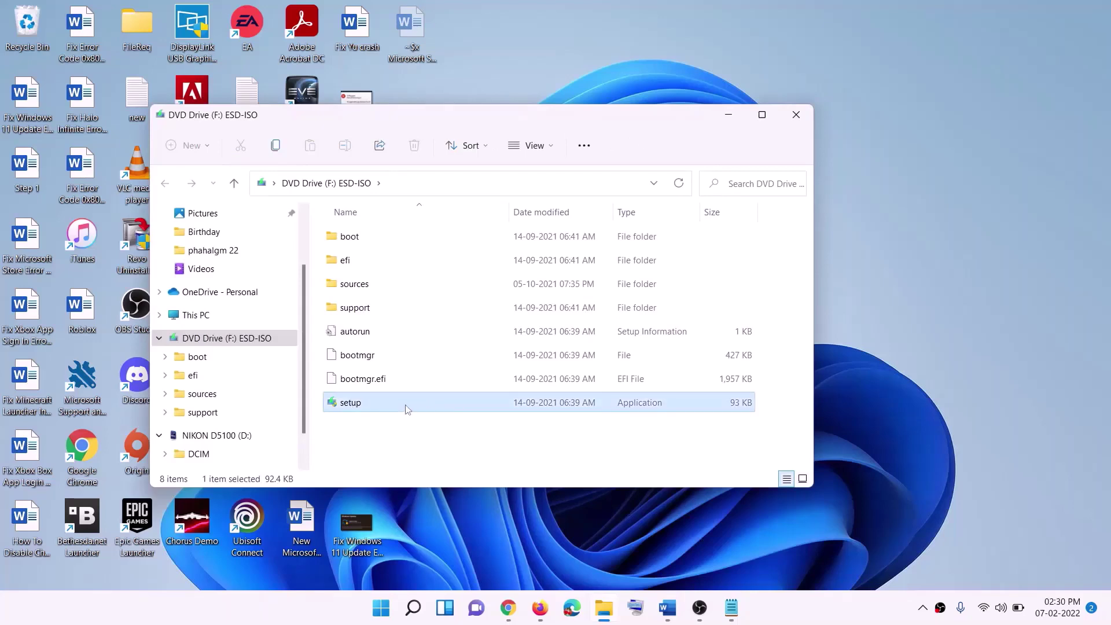
double_click(379, 405)
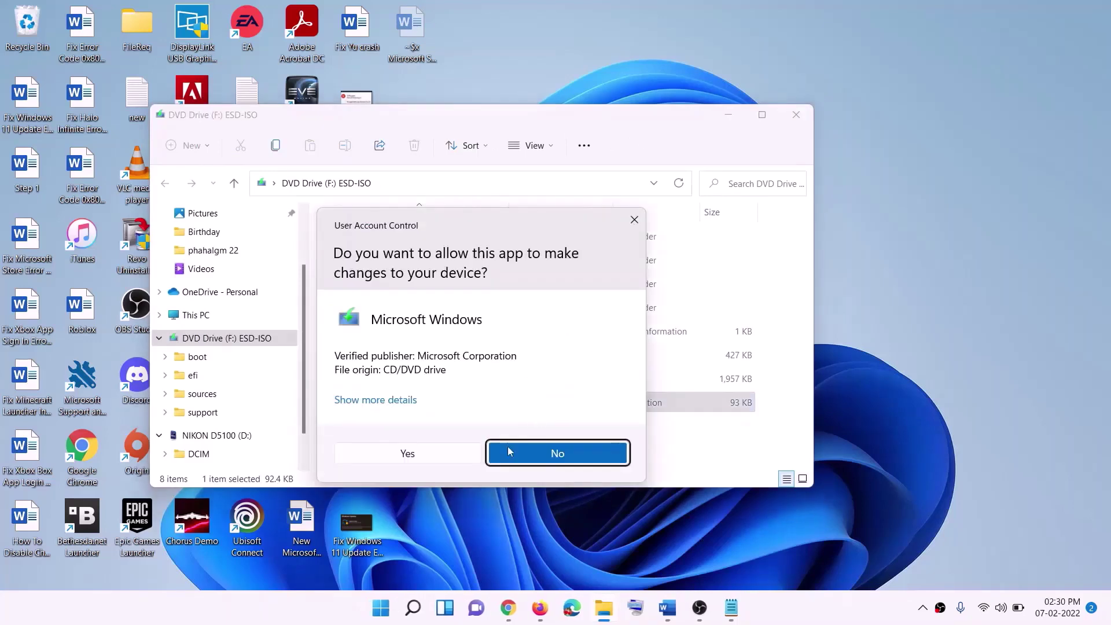
left_click(508, 451)
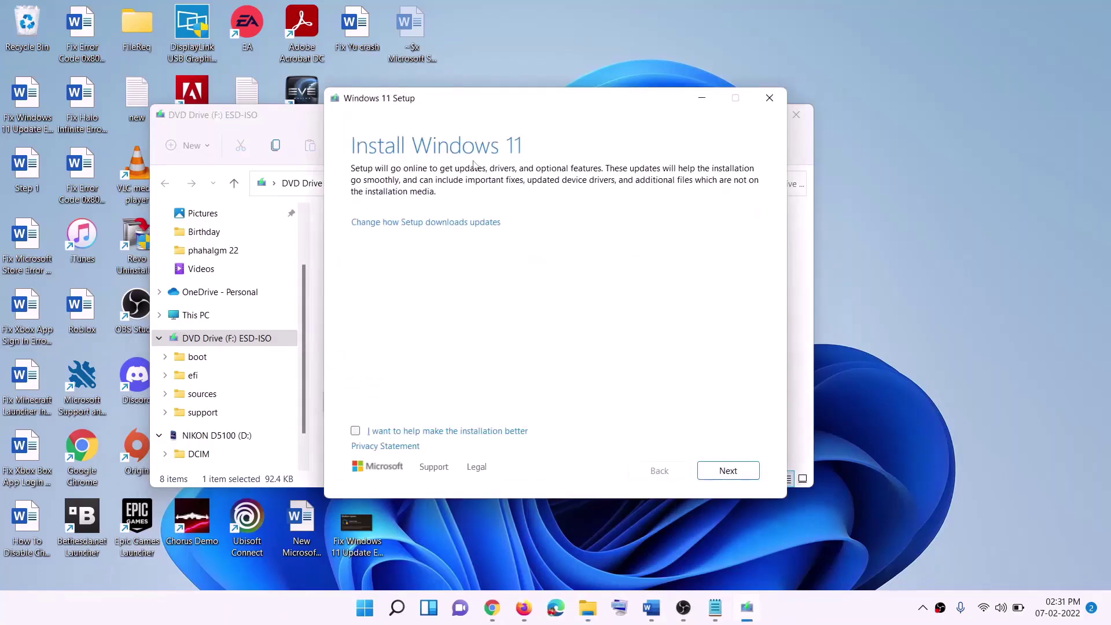
left_click(740, 471)
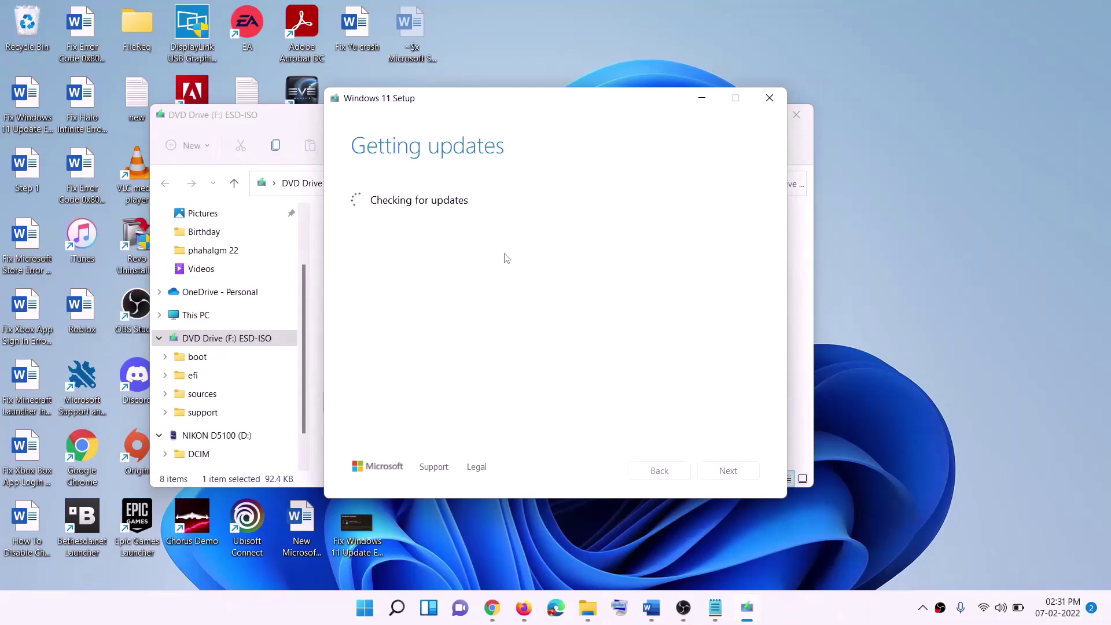
- Switch to the Word guide and examine the "Ready to install" picture, including what is kept and the Install option
left_click(651, 608)
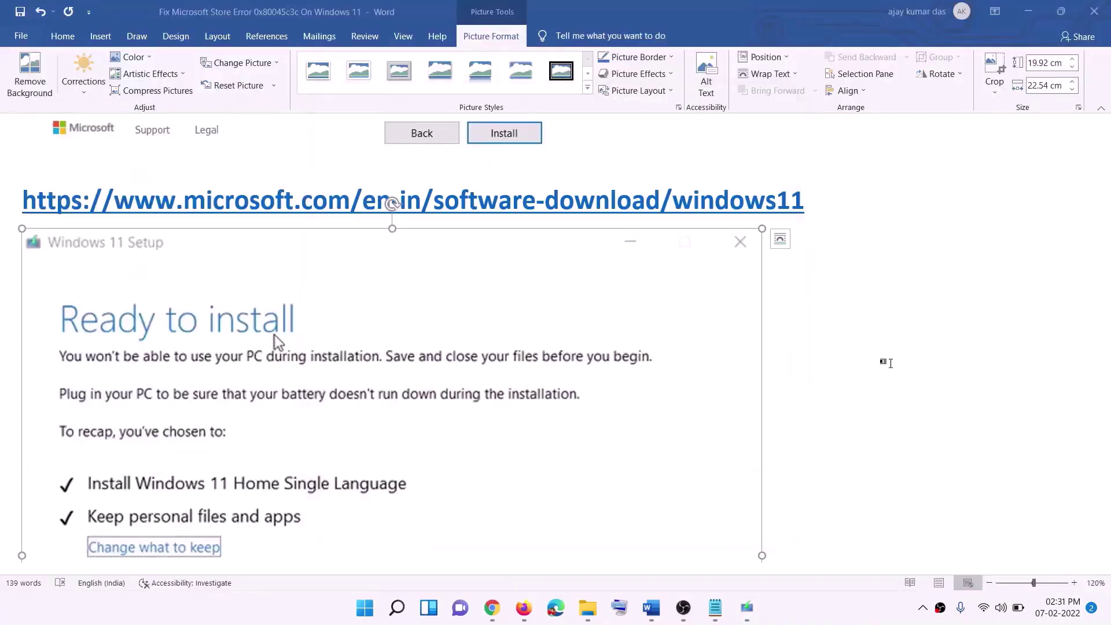
scroll(257, 288, "down", 1)
scroll(257, 288, "down", 2)
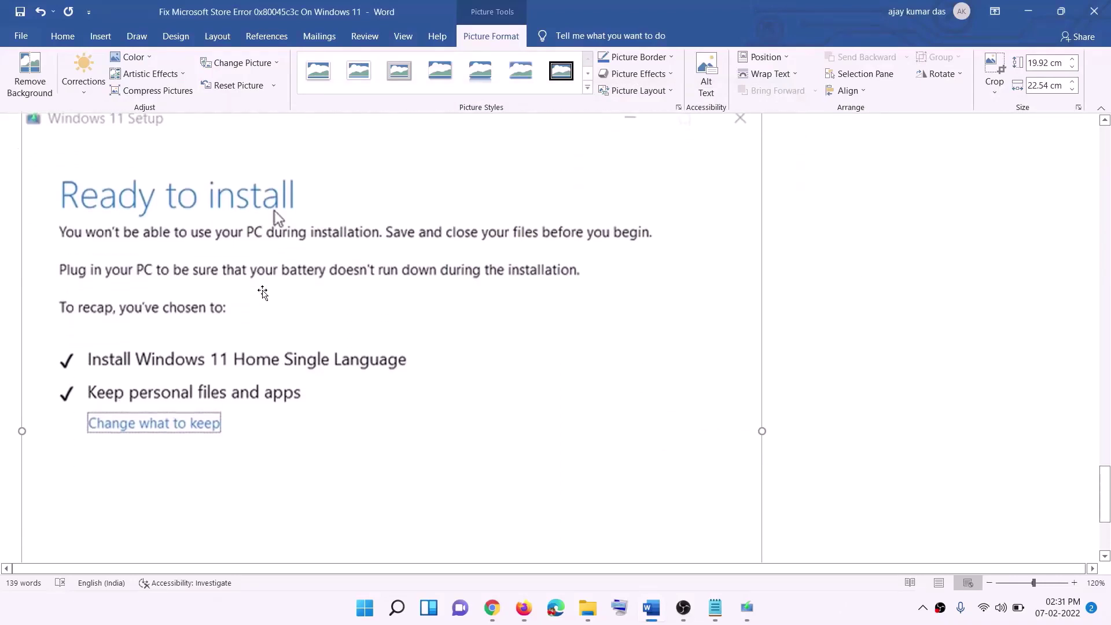
scroll(295, 243, "down", 1)
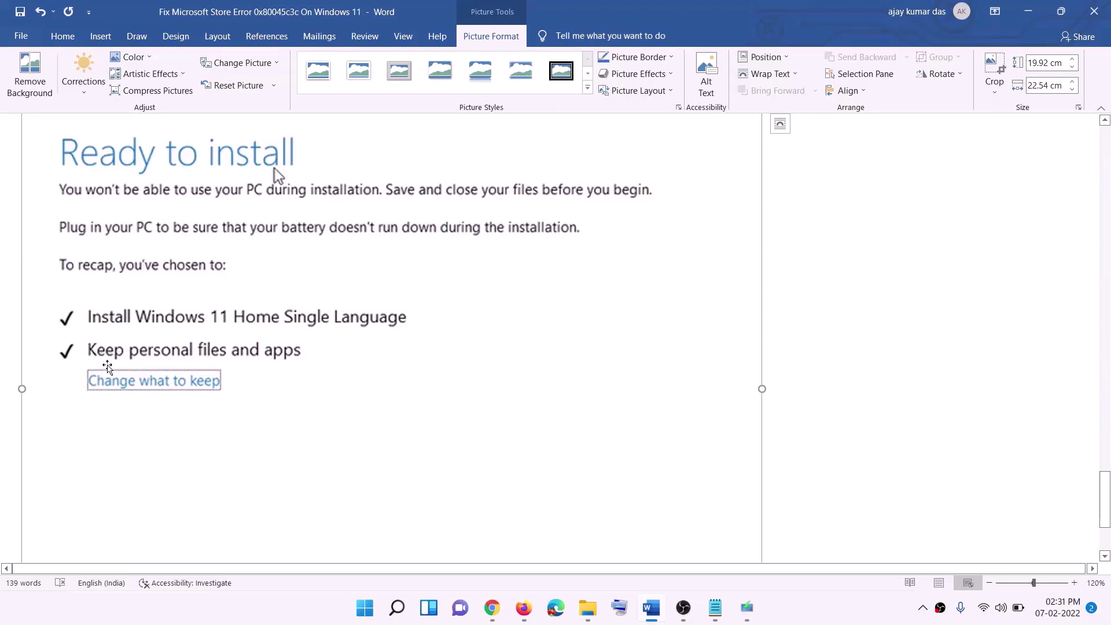
scroll(598, 459, "down", 2)
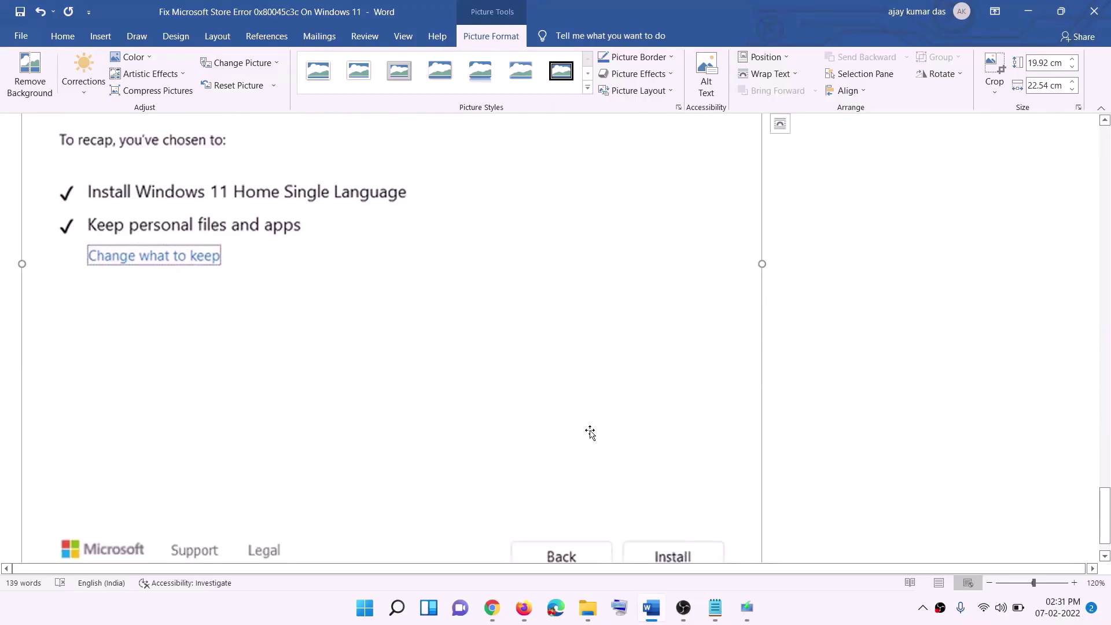
scroll(590, 435, "up", 5)
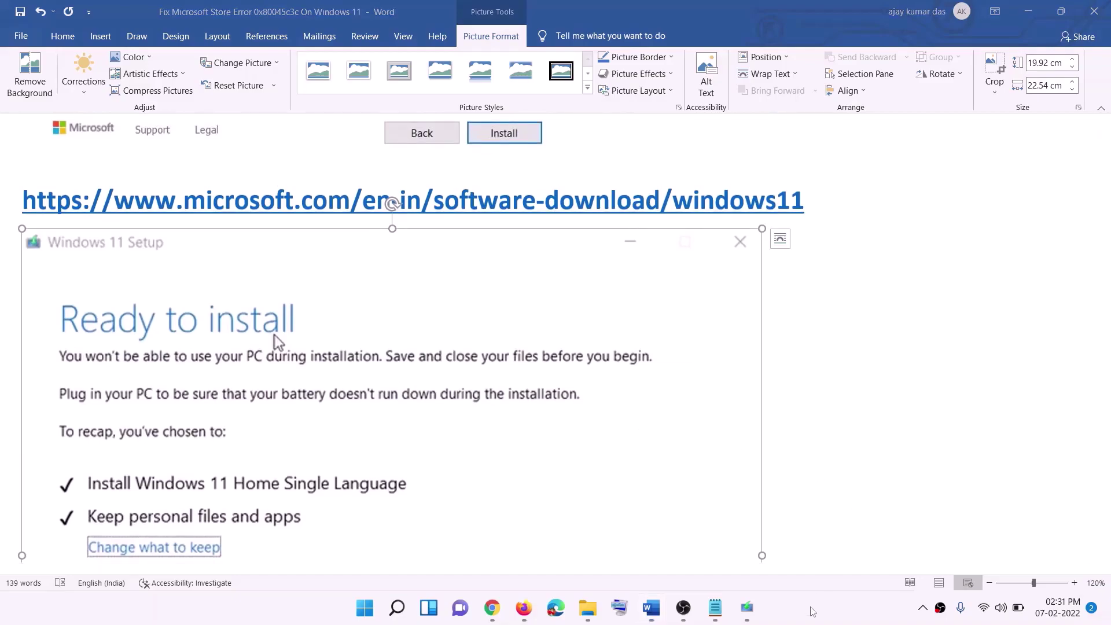